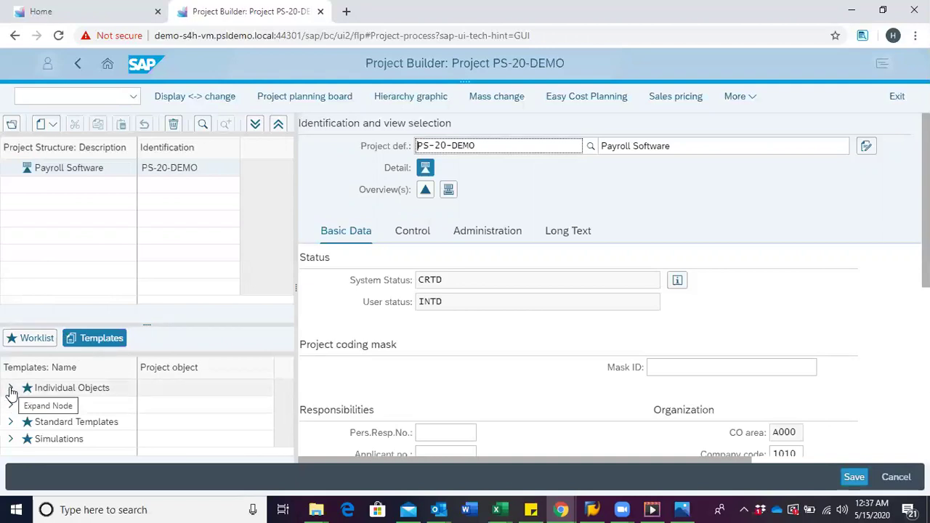
Create a WBS element under the project definition with identification PS-20-DEMO and description Payroll Software
{"action": "left_click", "coordinate": [10, 389]}
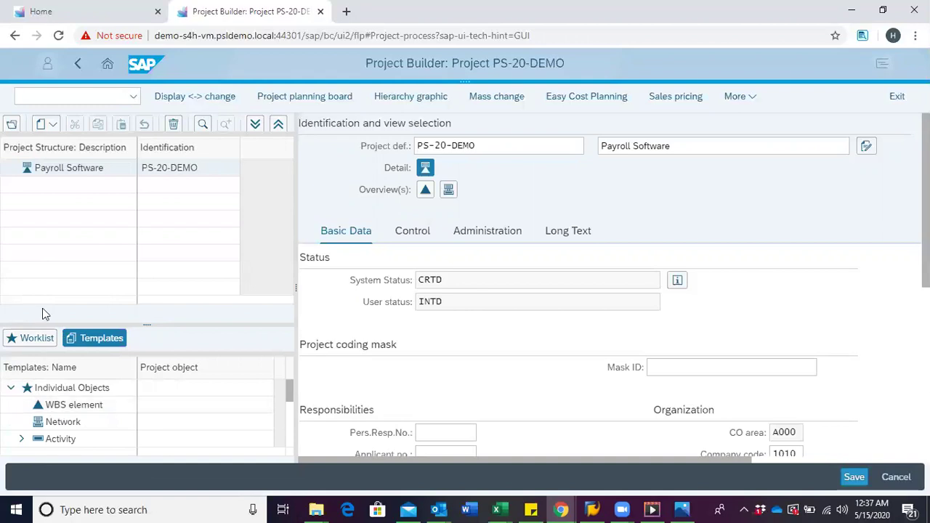
{"action": "right_click", "coordinate": [54, 170]}
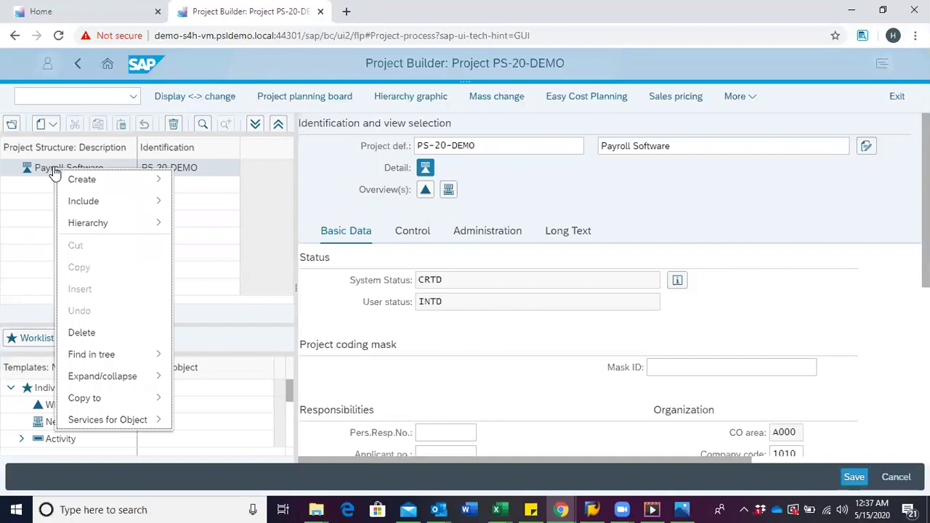
{"action": "mouse_move", "coordinate": [102, 179]}
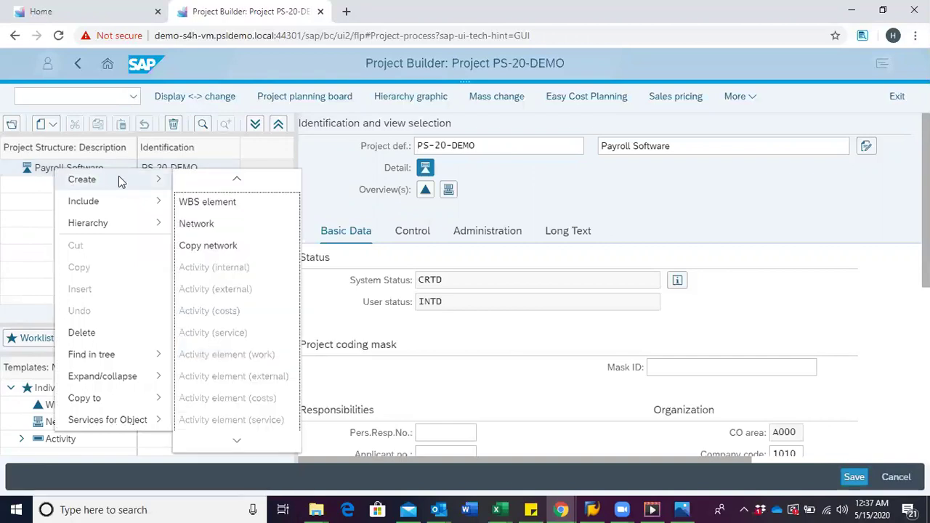
{"action": "left_click", "coordinate": [203, 207]}
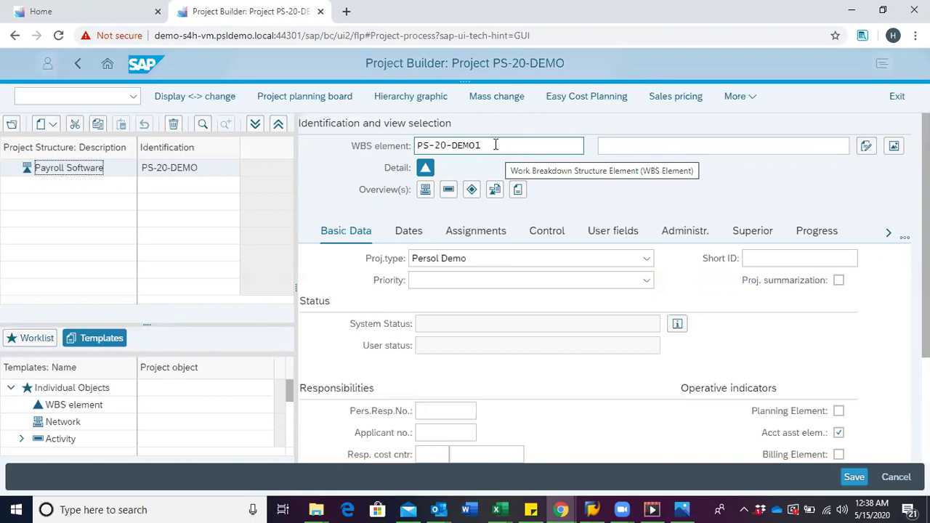
{"action": "left_click", "coordinate": [489, 145]}
{"action": "key", "text": "BackSpace"}
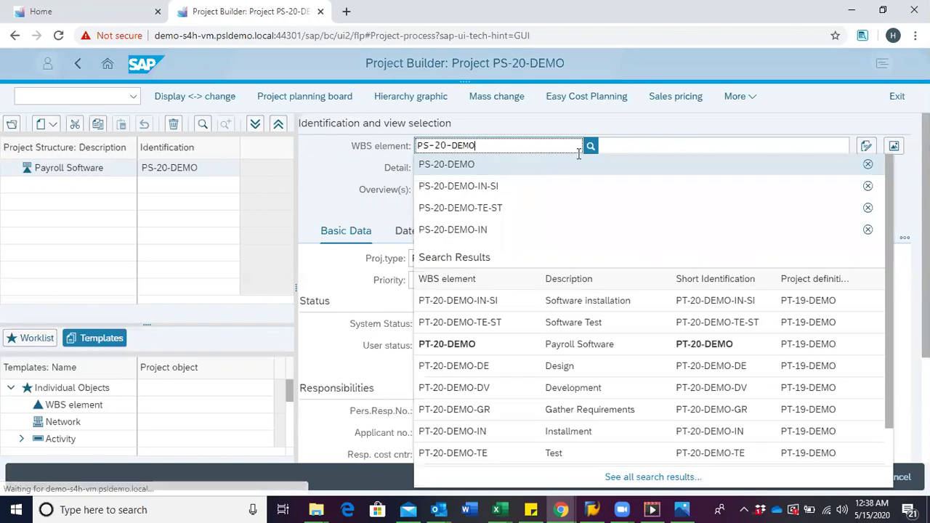
{"action": "left_click", "coordinate": [661, 145]}
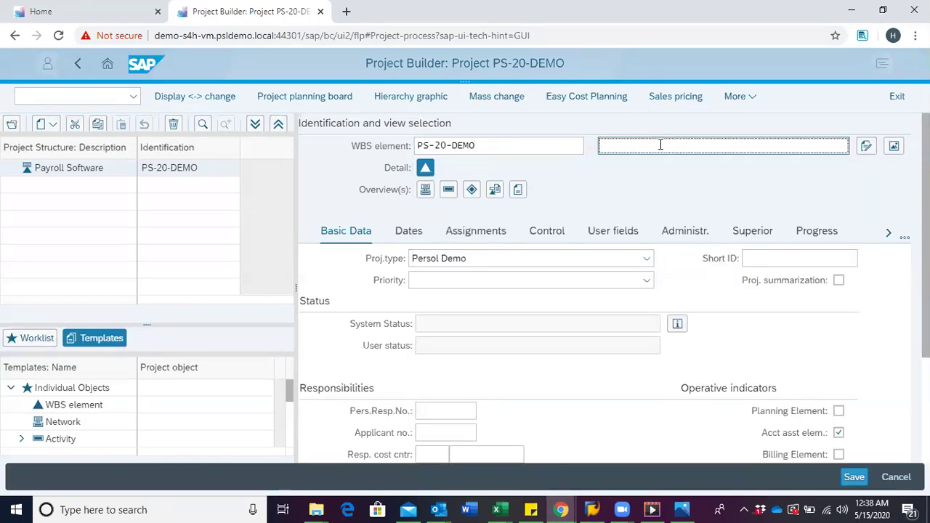
{"action": "type", "text": "P"}
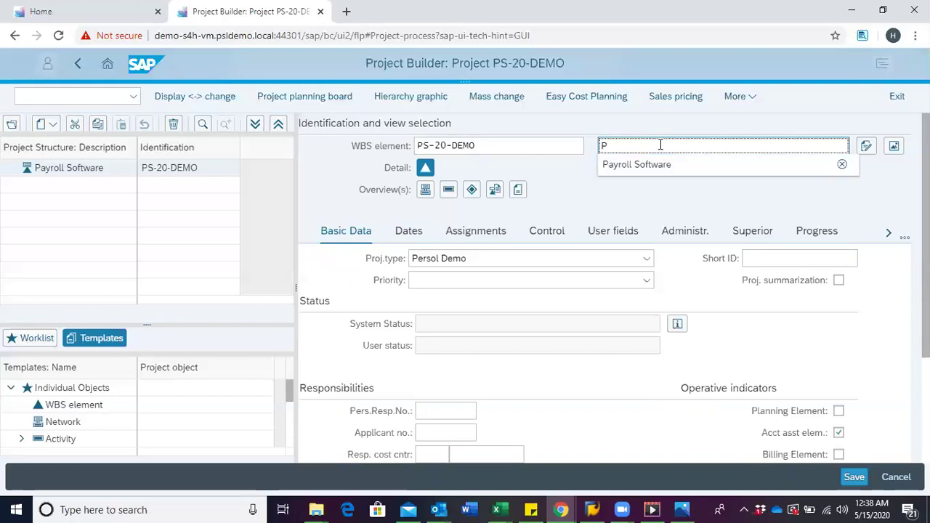
{"action": "left_click", "coordinate": [670, 164]}
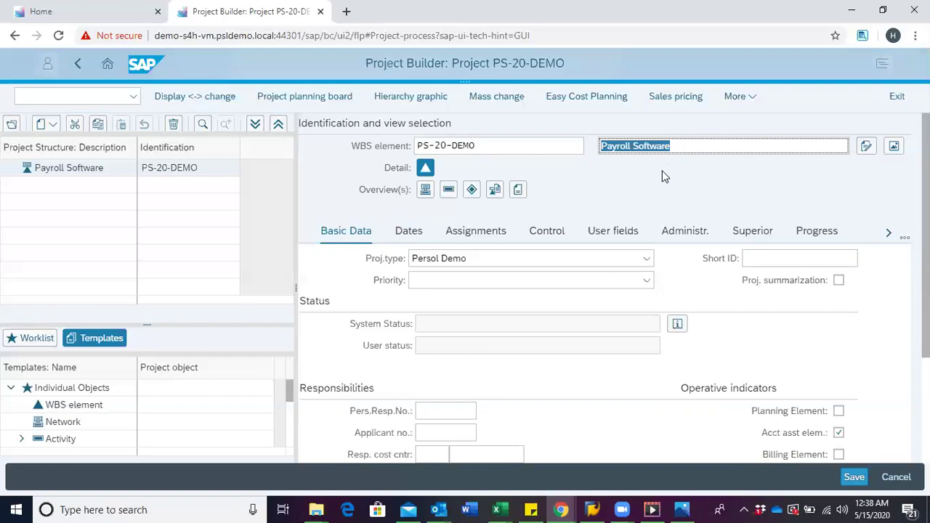
{"action": "key", "text": "Return"}
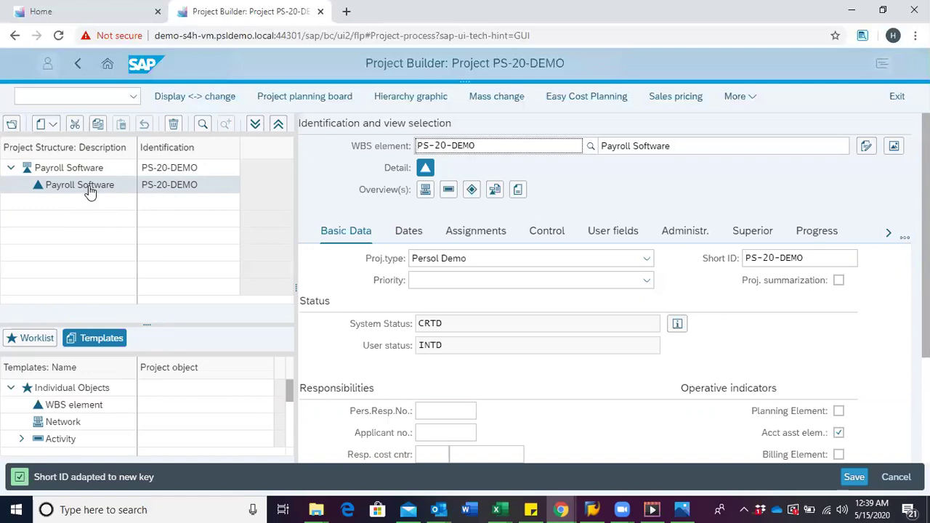
Create a WBS element under the Payroll Software WBS element with identification PS-20-DEMO-GR and description Gathering Requirement
{"action": "left_click", "coordinate": [89, 191]}
{"action": "right_click", "coordinate": [89, 191]}
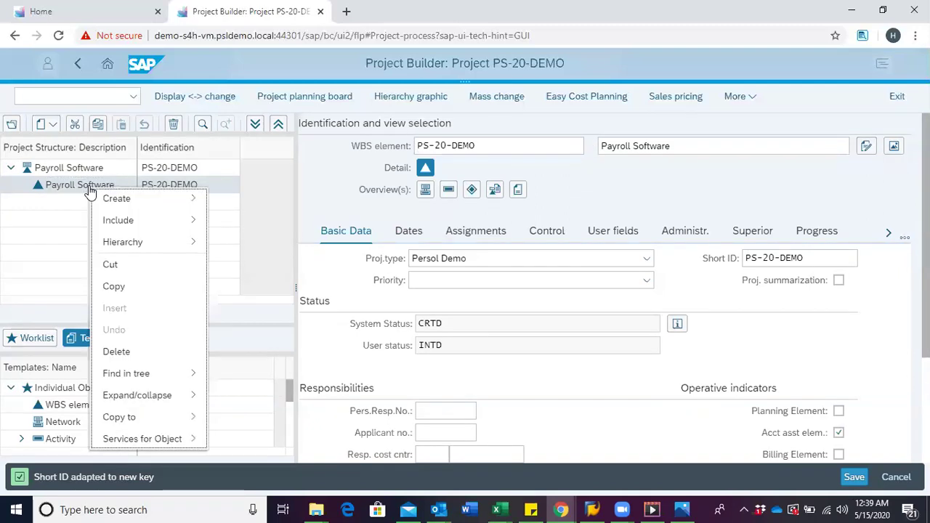
{"action": "mouse_move", "coordinate": [174, 201]}
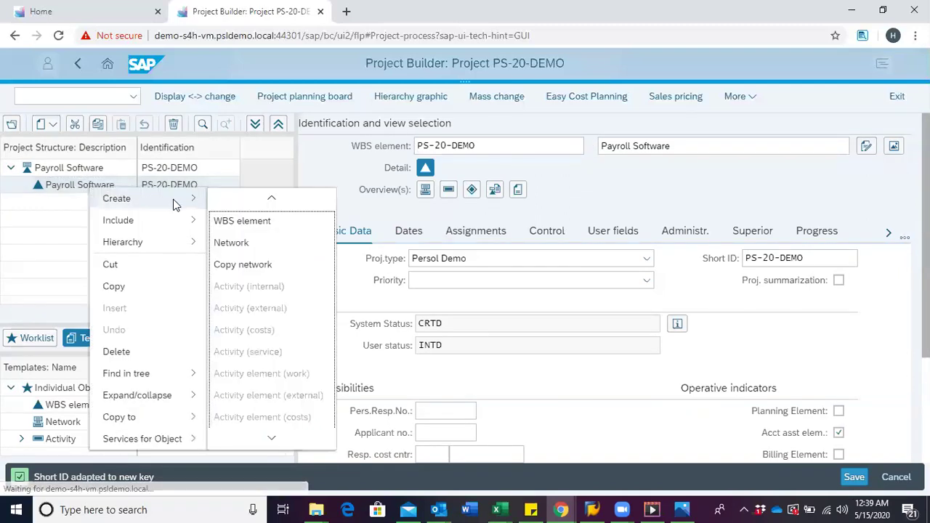
{"action": "left_click", "coordinate": [225, 220]}
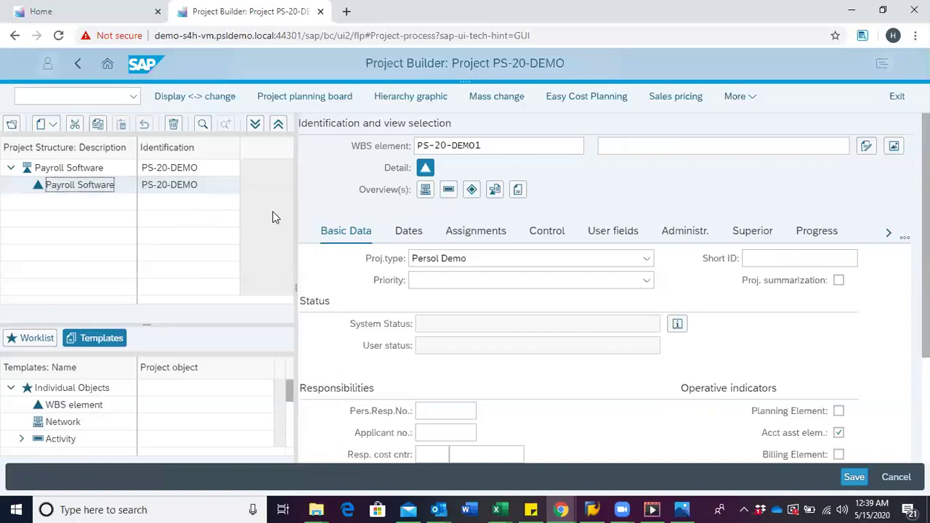
{"action": "left_click", "coordinate": [518, 148]}
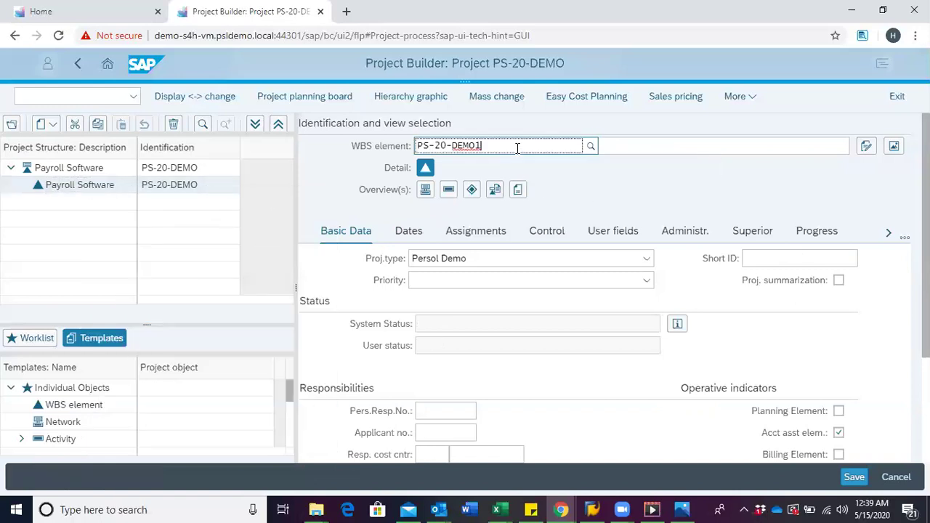
{"action": "key", "text": "BackSpace"}
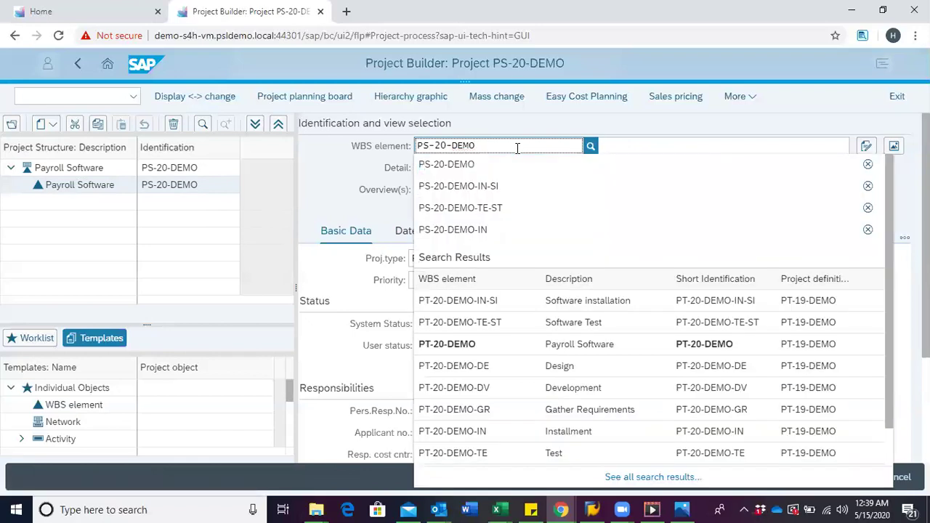
{"action": "type", "text": "-"}
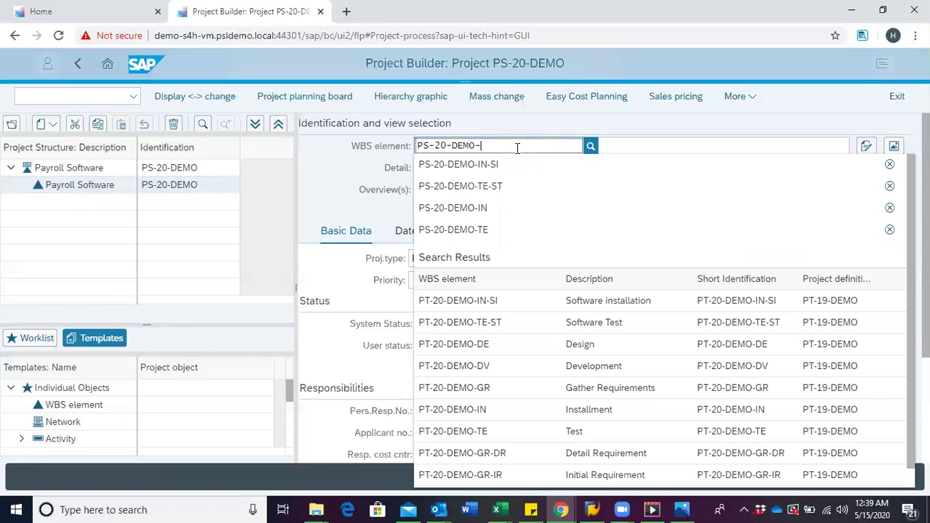
{"action": "type", "text": "GR"}
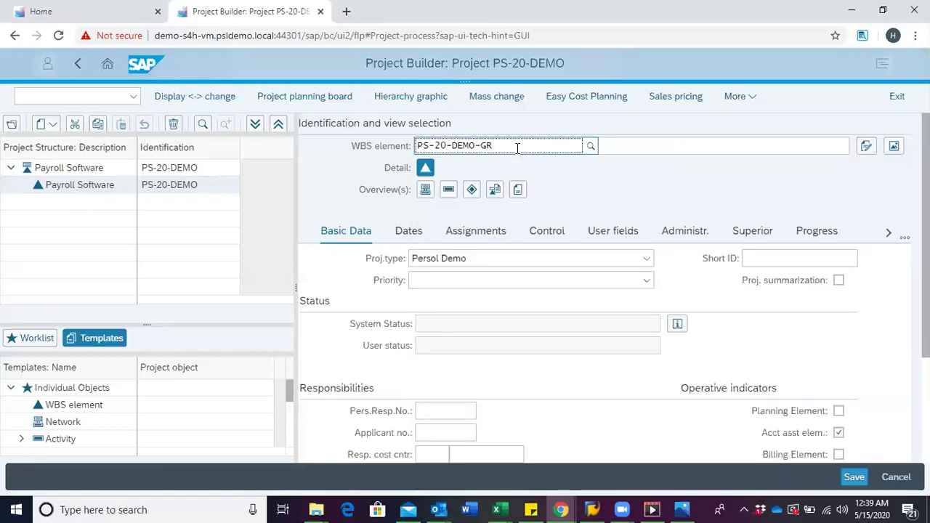
{"action": "left_click", "coordinate": [656, 146]}
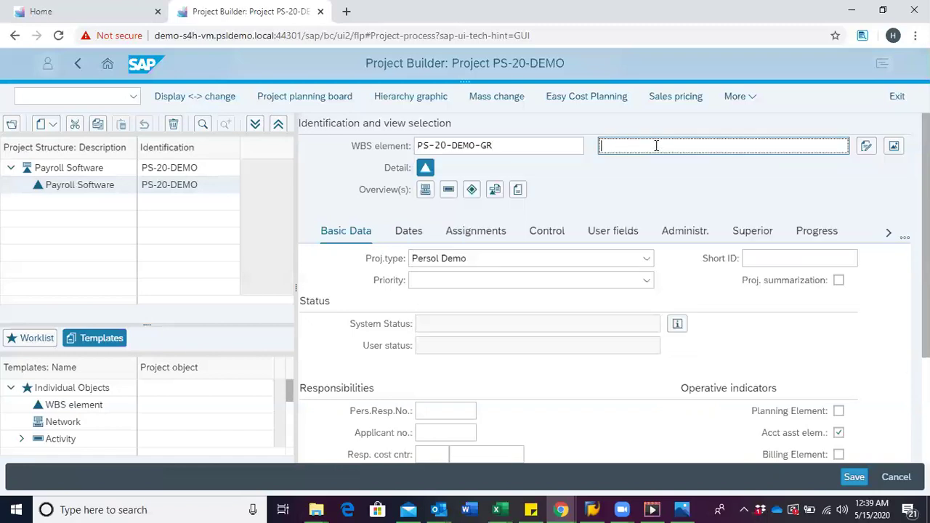
{"action": "type", "text": "Gathering Requirem"}
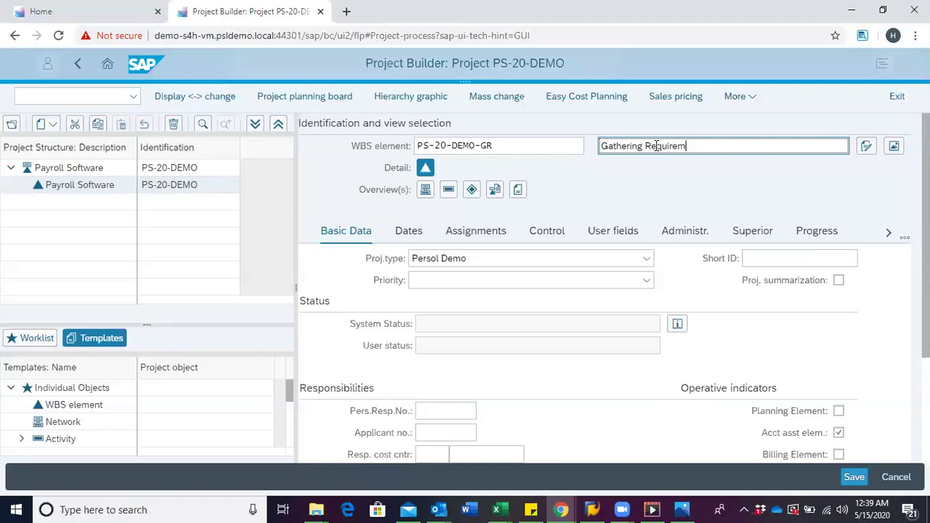
{"action": "type", "text": "ent"}
{"action": "key", "text": "Return"}
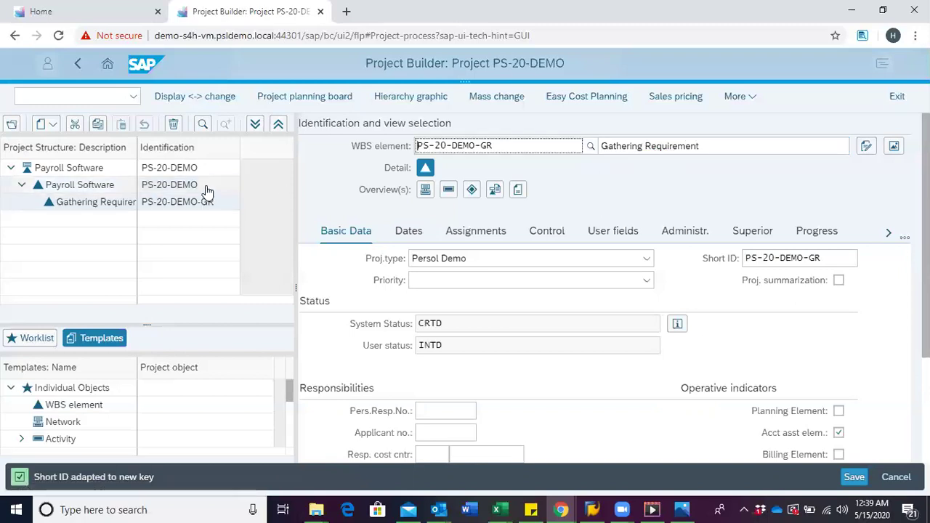
Add a WBS element under the Payroll Software WBS element, identified as PS-20-DEMO-DE and described as Design
{"action": "left_click", "coordinate": [86, 188]}
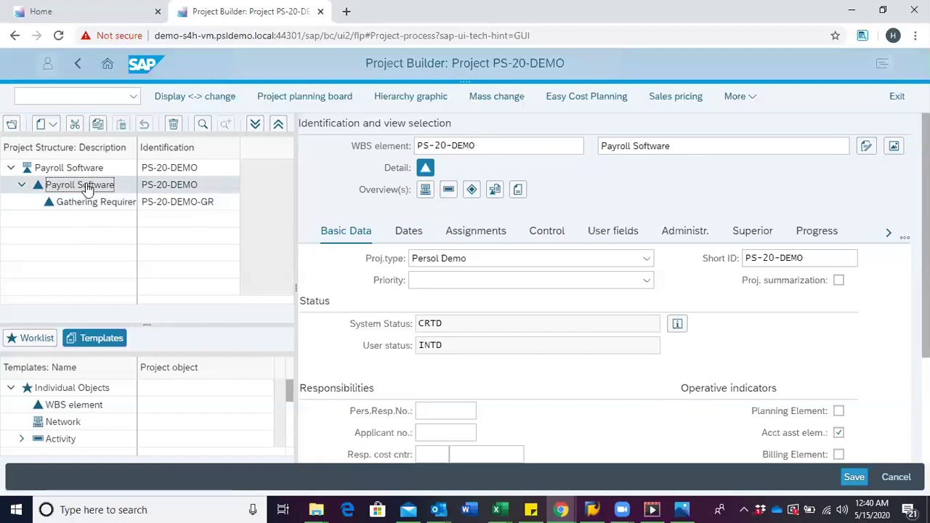
{"action": "right_click", "coordinate": [86, 188]}
{"action": "mouse_move", "coordinate": [149, 193]}
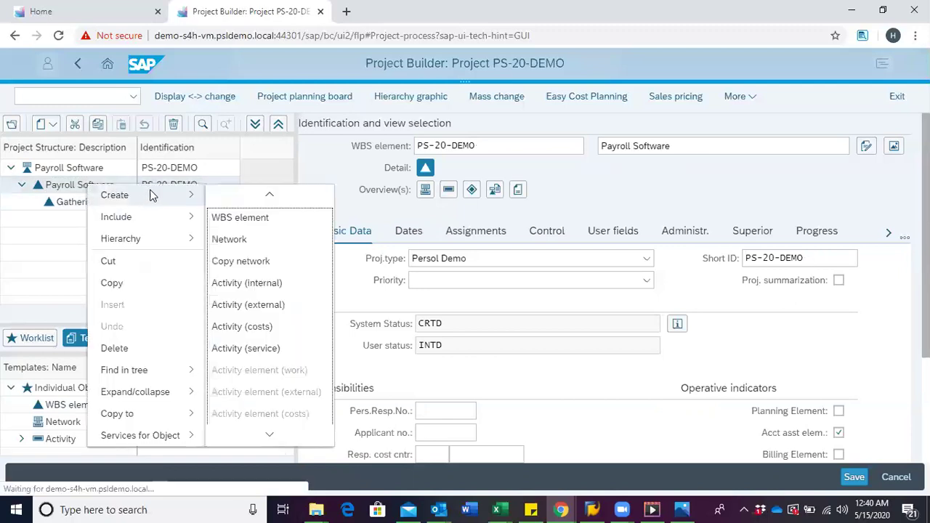
{"action": "left_click", "coordinate": [243, 219]}
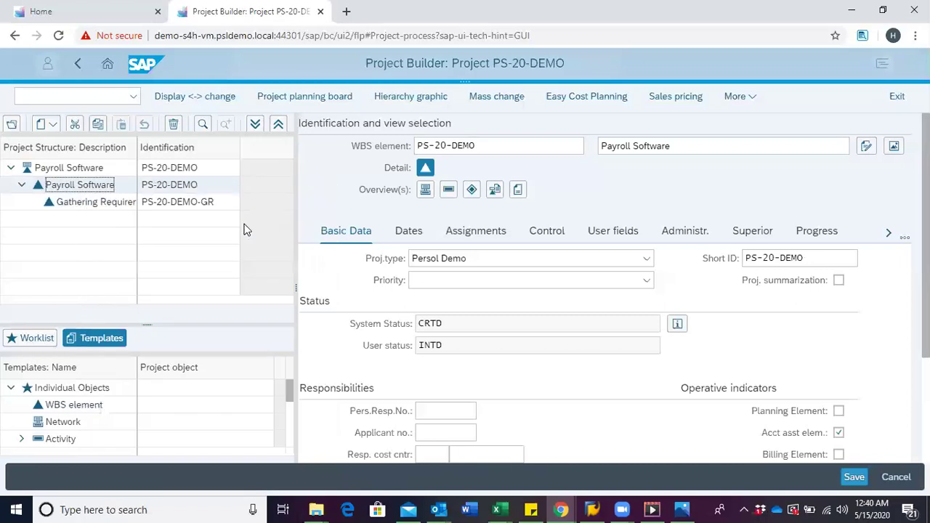
{"action": "left_click", "coordinate": [526, 152]}
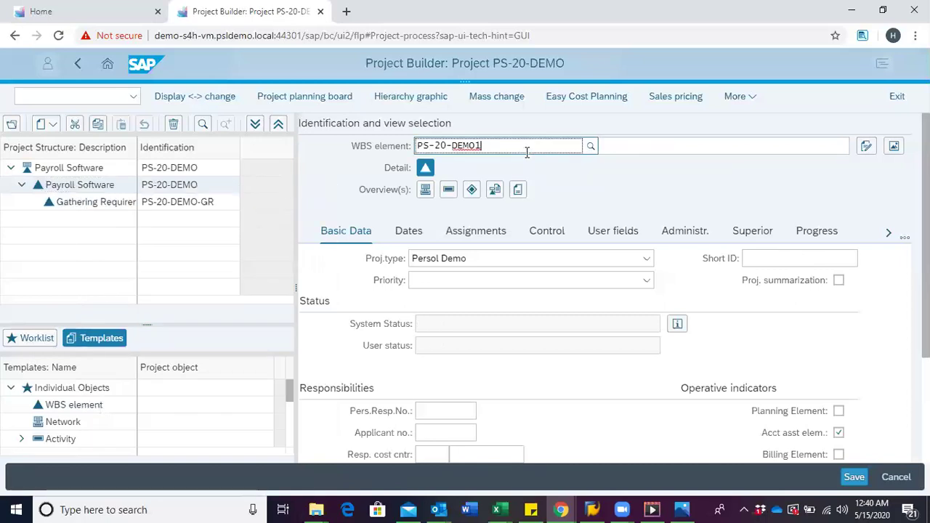
{"action": "key", "text": "BackSpace"}
{"action": "type", "text": "-"}
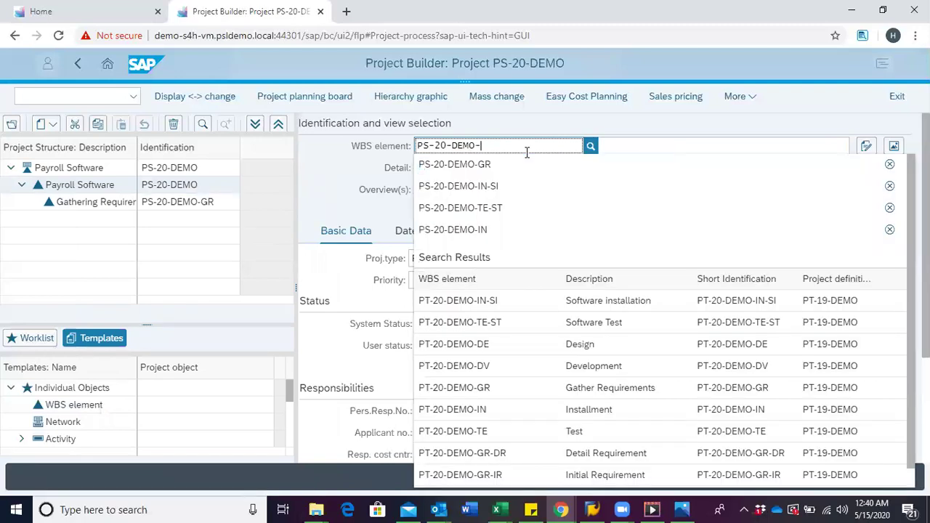
{"action": "type", "text": "DE"}
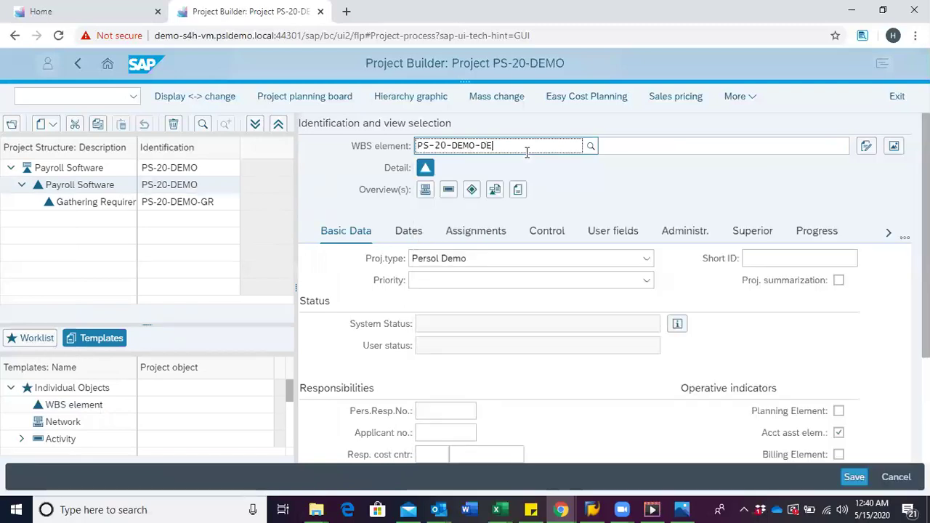
{"action": "left_click", "coordinate": [629, 148]}
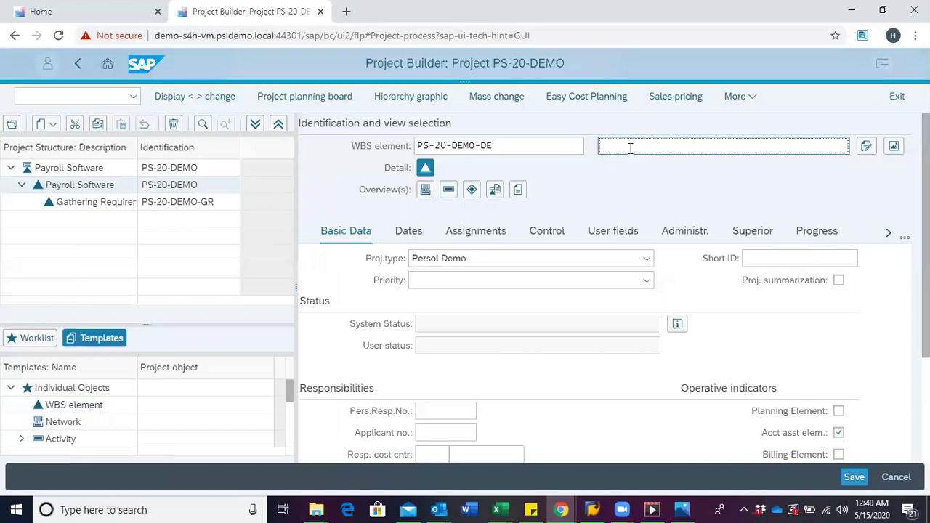
{"action": "type", "text": "Design"}
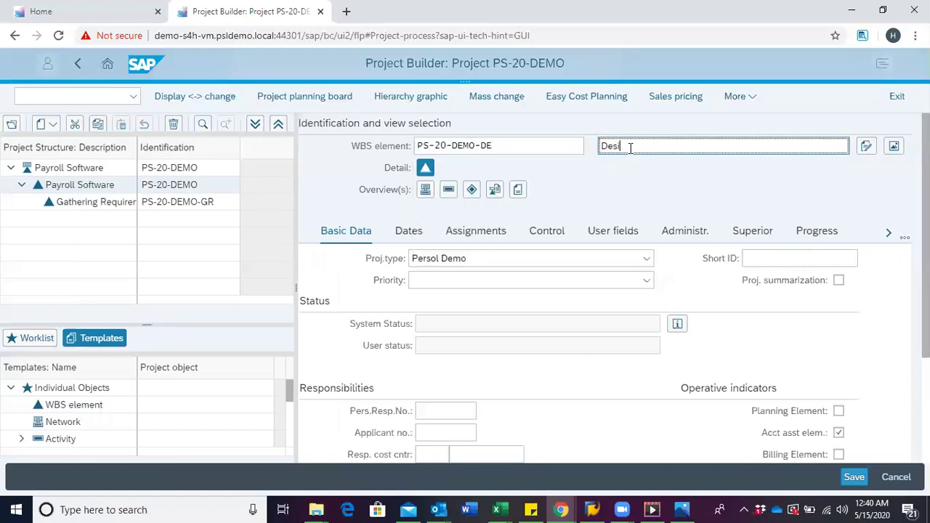
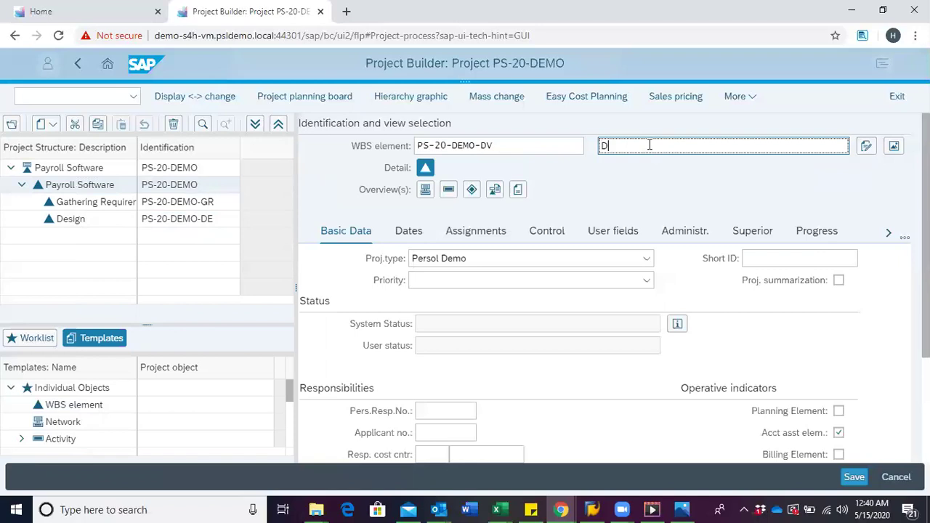
Complete the new PS-20-DEMO-DV WBS element with the description Development
{"action": "type", "text": "men"}
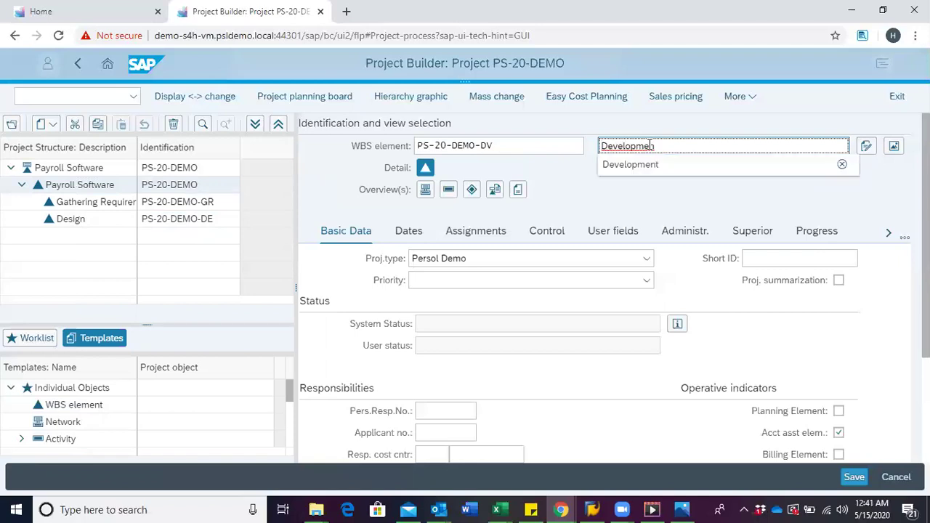
{"action": "type", "text": "t"}
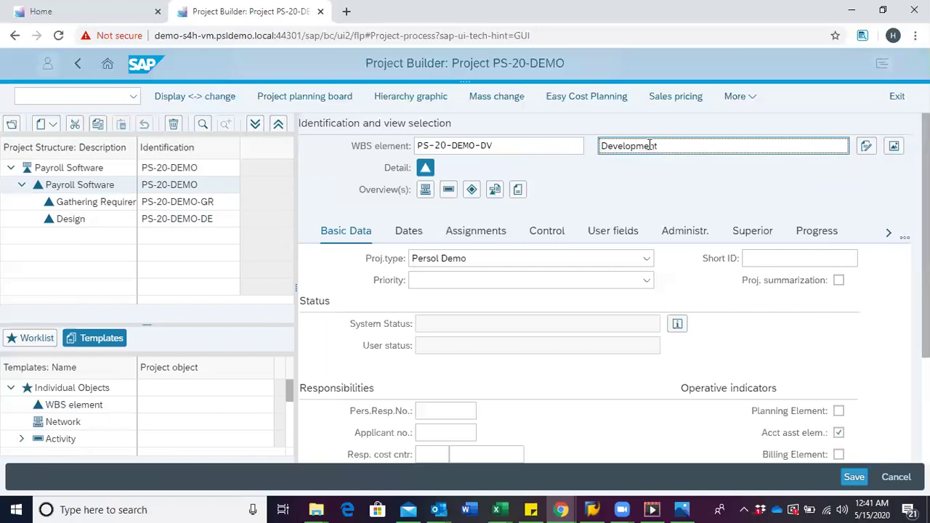
{"action": "key", "text": "Return"}
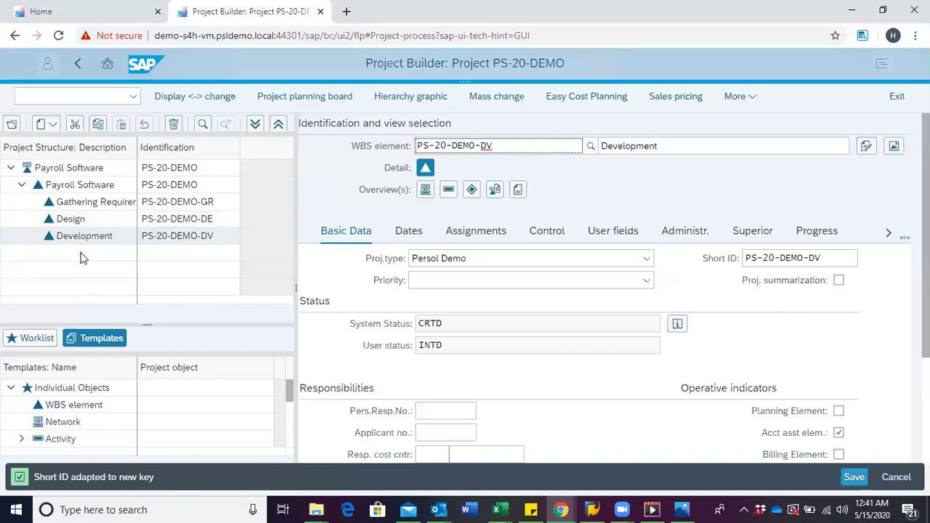
Create a WBS element under the Payroll Software WBS element with identification PS-20-DEMO-TE and description Test
{"action": "left_click", "coordinate": [79, 186]}
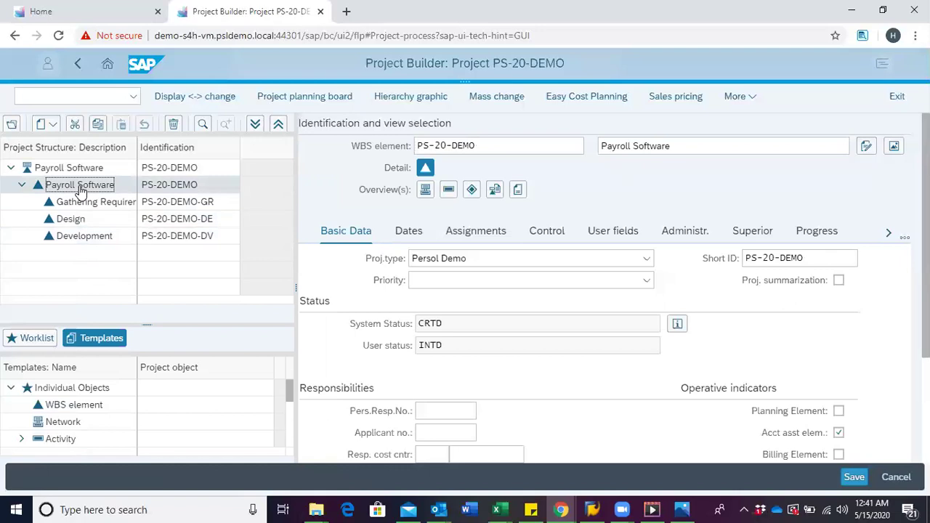
{"action": "right_click", "coordinate": [80, 191]}
{"action": "mouse_move", "coordinate": [120, 198]}
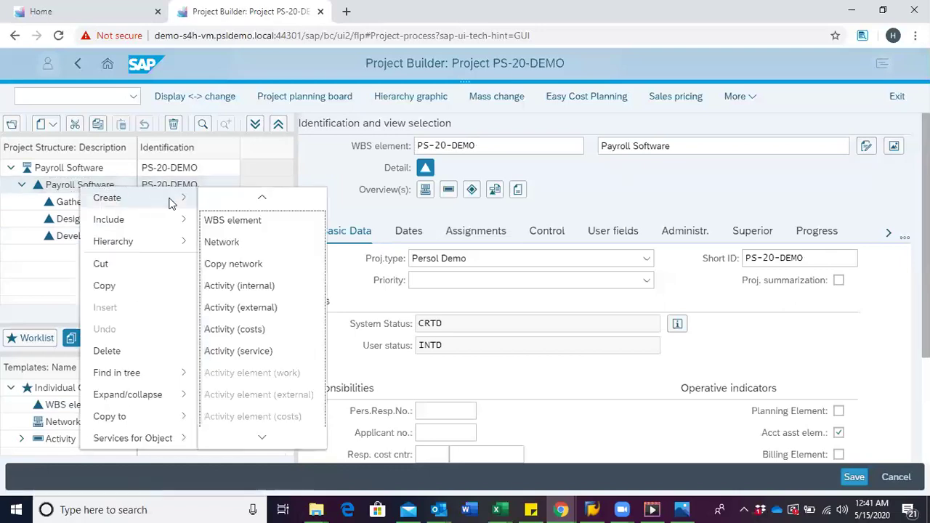
{"action": "left_click", "coordinate": [237, 222]}
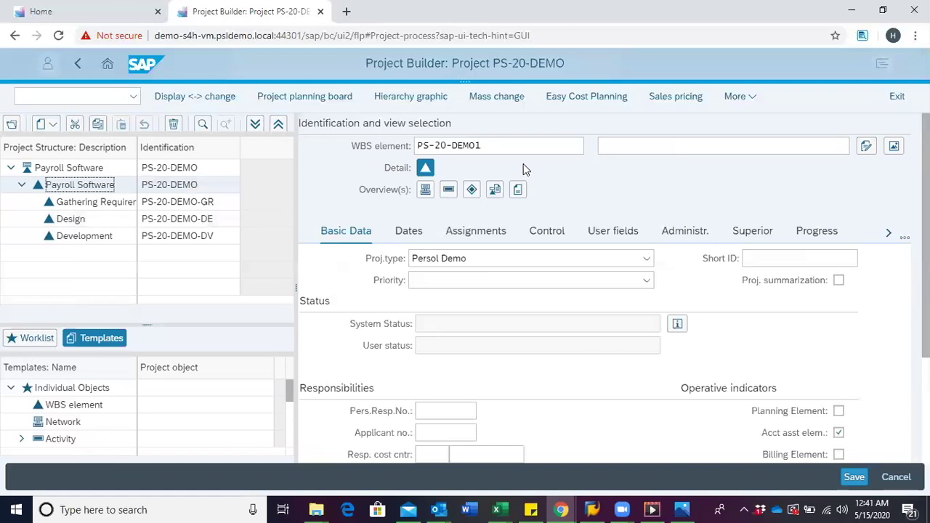
{"action": "left_click", "coordinate": [511, 146]}
{"action": "key", "text": "BackSpace"}
{"action": "type", "text": "-T"}
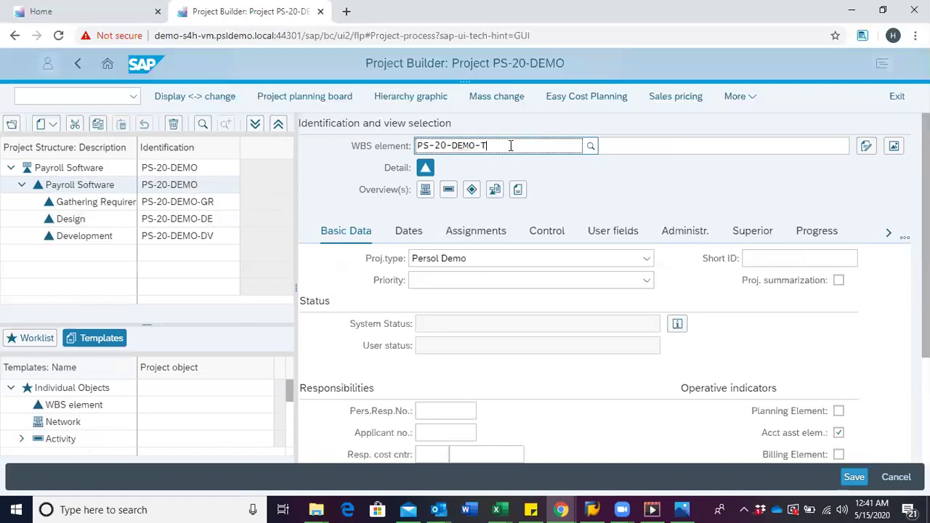
{"action": "type", "text": "E"}
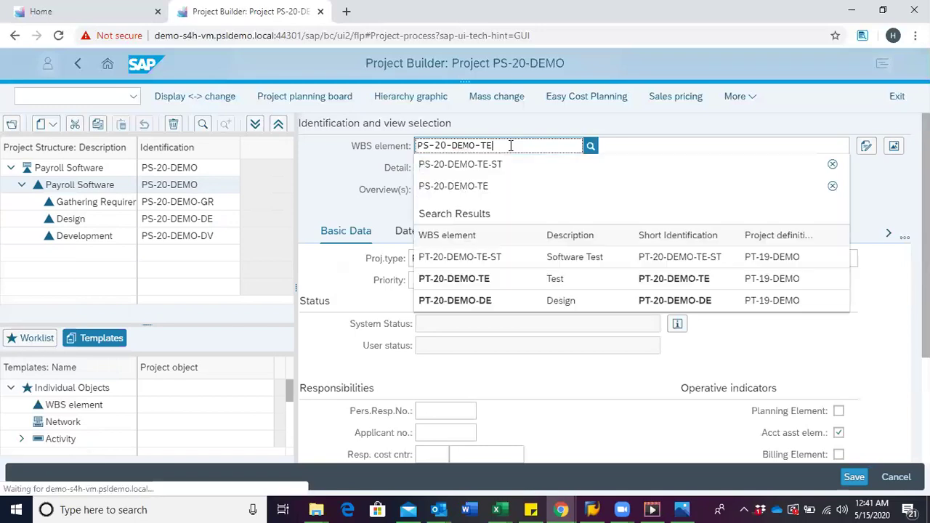
{"action": "left_click", "coordinate": [639, 149]}
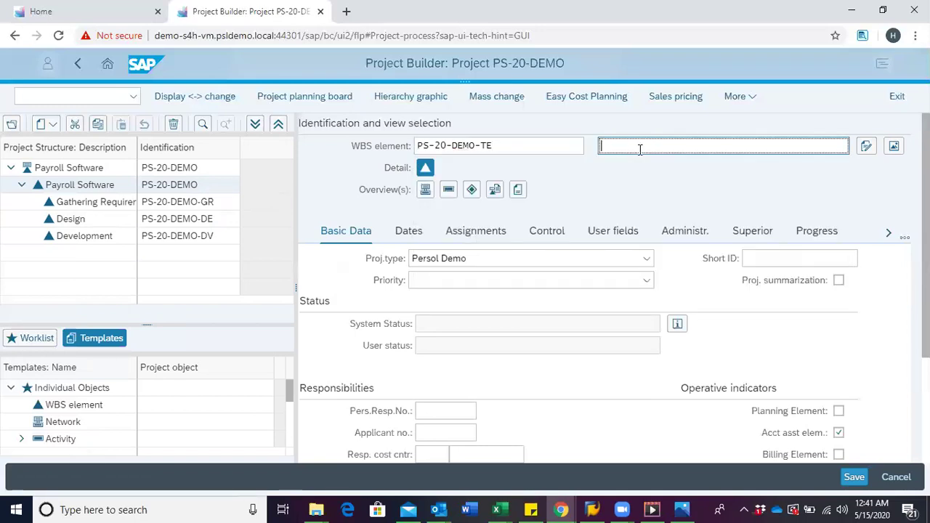
{"action": "type", "text": "Test"}
{"action": "key", "text": "Return"}
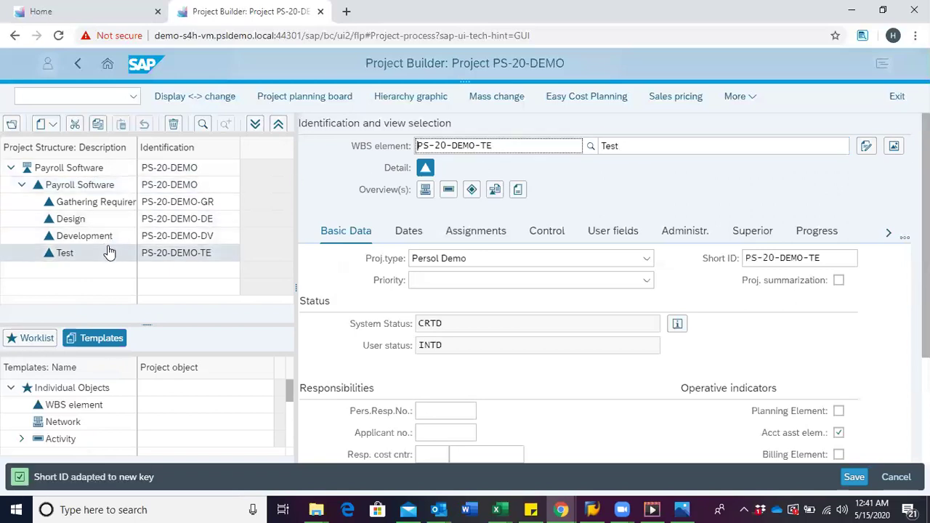
Add a WBS element under the Payroll Software WBS element, identified as PS-20-DEMO-IN and described as Installation
{"action": "left_click", "coordinate": [78, 187]}
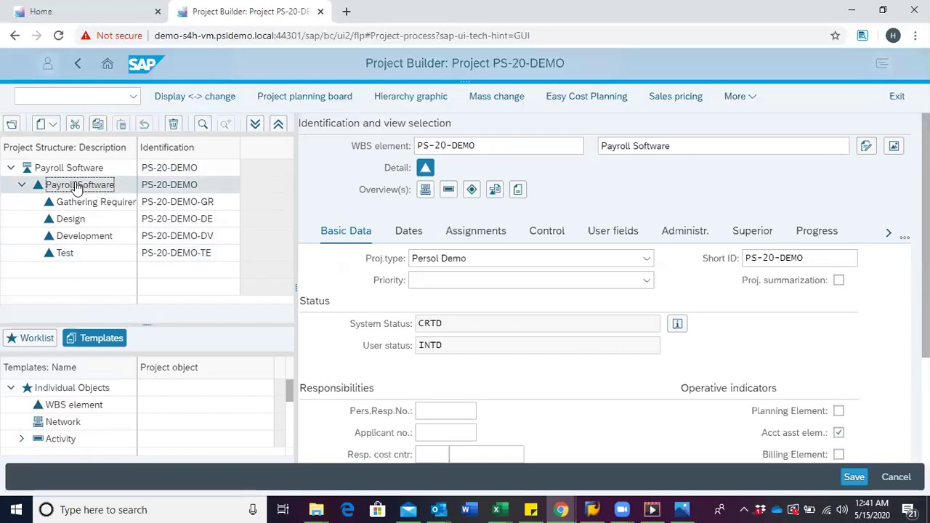
{"action": "right_click", "coordinate": [78, 187]}
{"action": "mouse_move", "coordinate": [149, 196]}
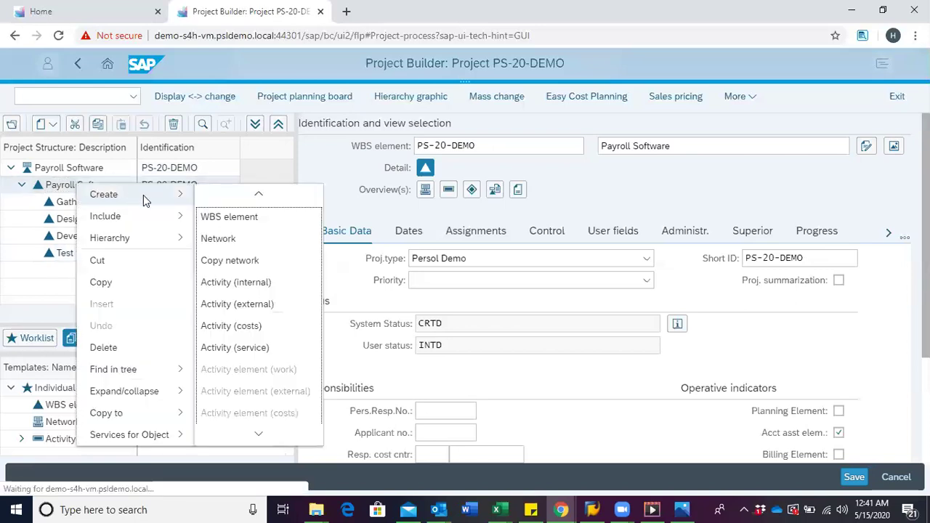
{"action": "left_click", "coordinate": [229, 217]}
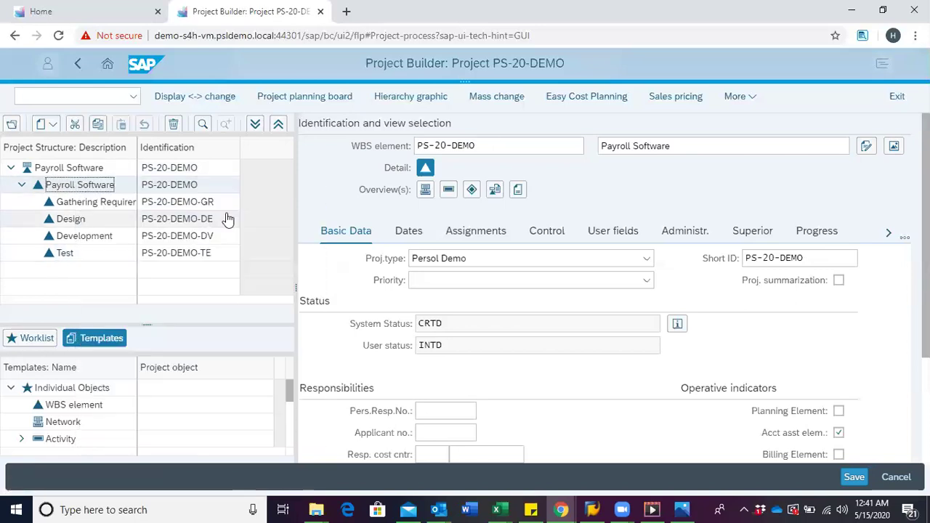
{"action": "left_click", "coordinate": [521, 146]}
{"action": "key", "text": "BackSpace"}
{"action": "type", "text": "_"}
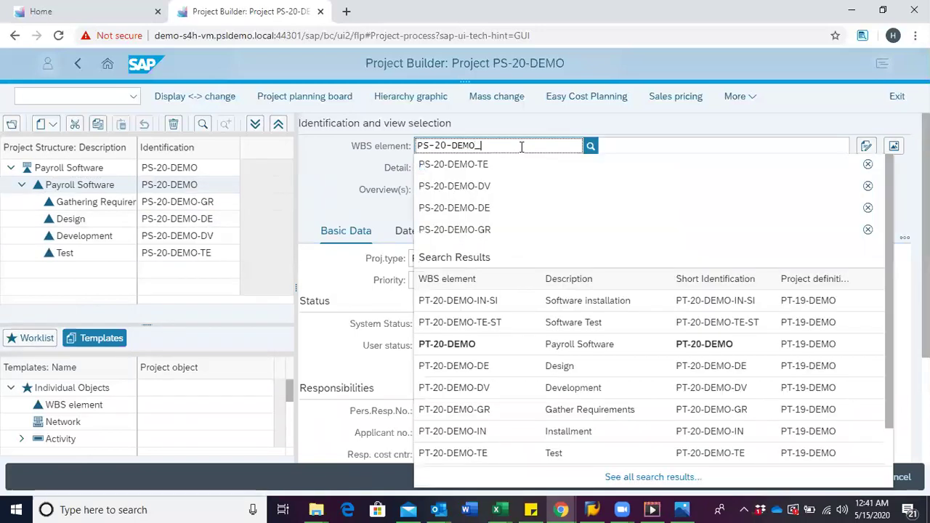
{"action": "key", "text": "BackSpace"}
{"action": "type", "text": "-"}
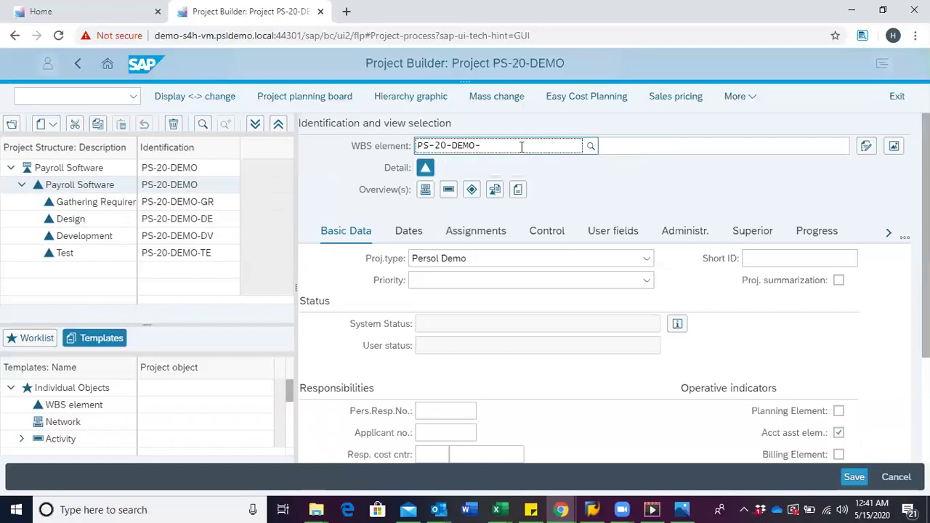
{"action": "type", "text": "IN"}
{"action": "key", "text": "Return"}
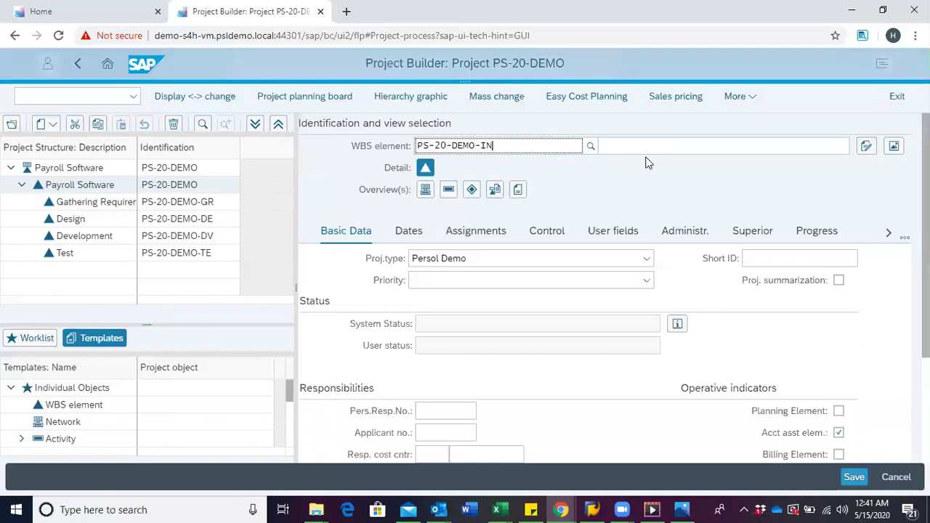
{"action": "left_click", "coordinate": [660, 148]}
{"action": "type", "text": "I"}
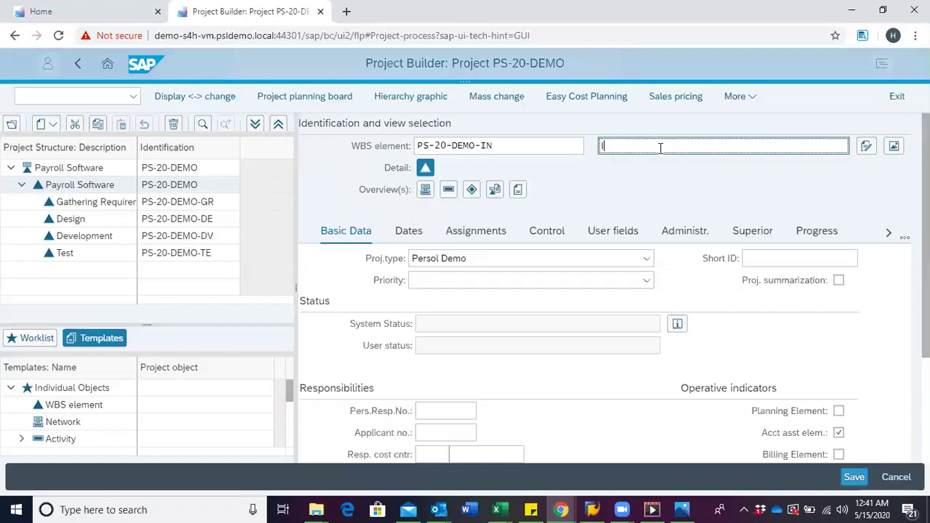
{"action": "type", "text": "nstallation"}
{"action": "key", "text": "Return"}
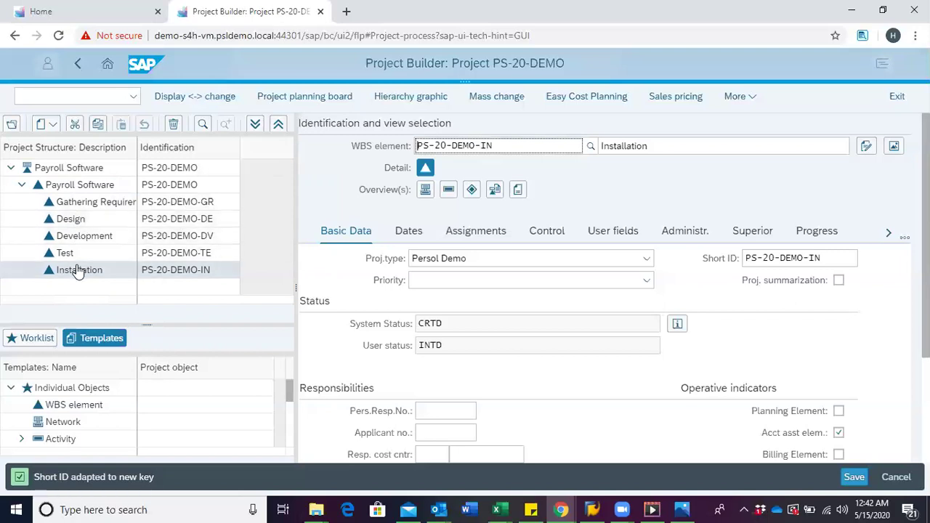
Create a WBS element under Gathering Requirement with identification PS-20-DEMO-GR-IR and description Initial Requirement
{"action": "left_click", "coordinate": [76, 206]}
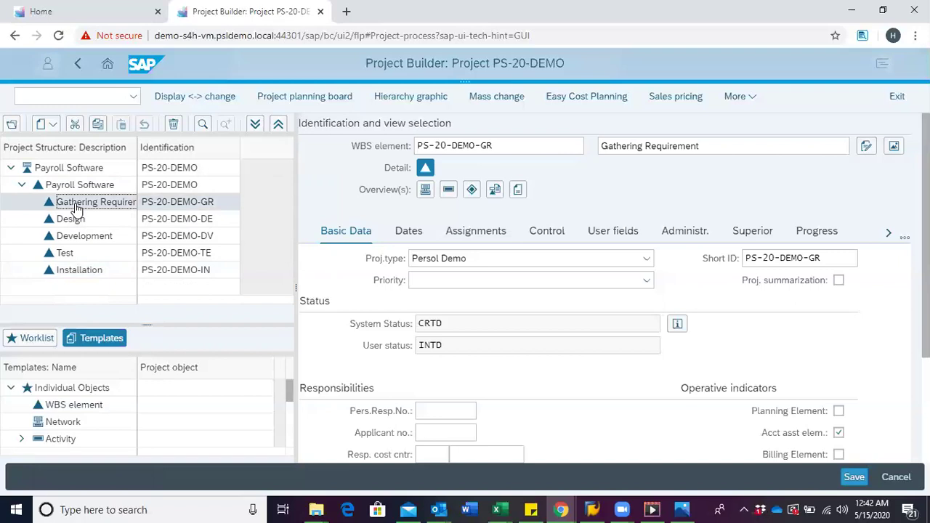
{"action": "right_click", "coordinate": [75, 207]}
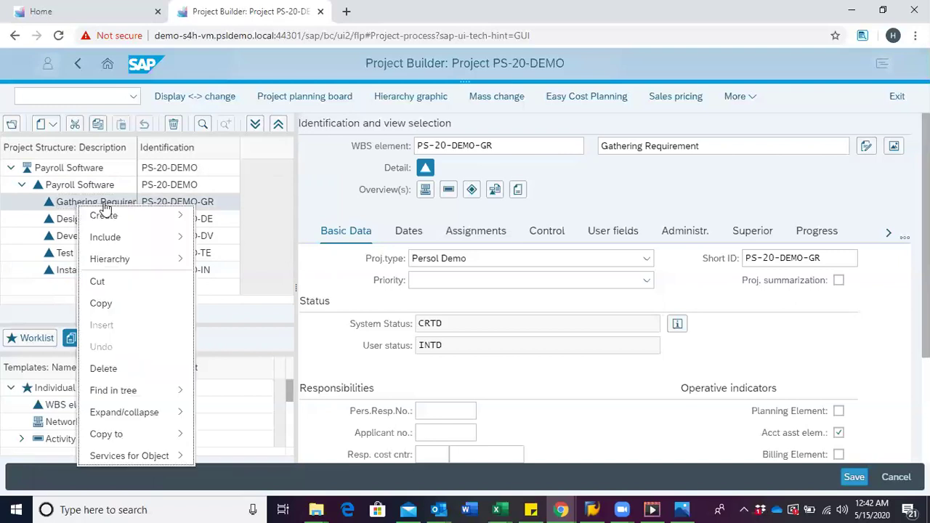
{"action": "mouse_move", "coordinate": [131, 213]}
{"action": "left_click", "coordinate": [216, 245]}
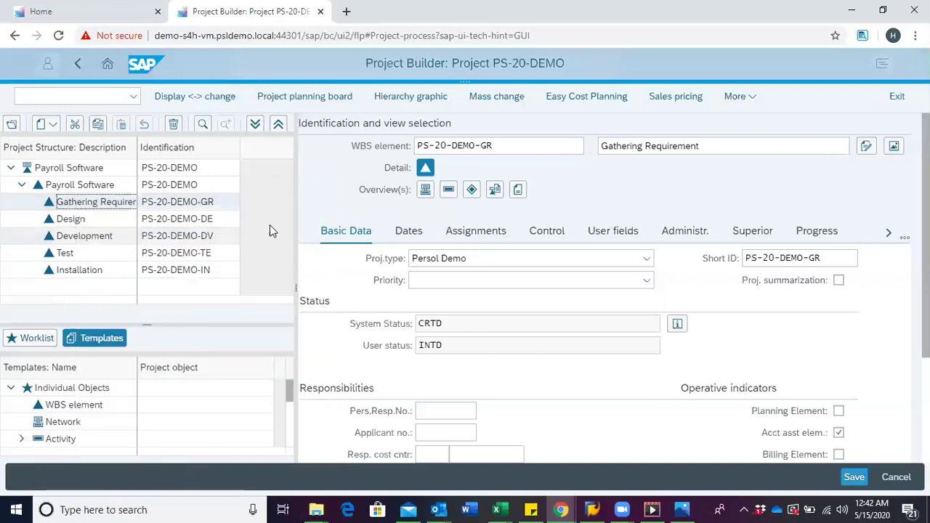
{"action": "left_click", "coordinate": [529, 146]}
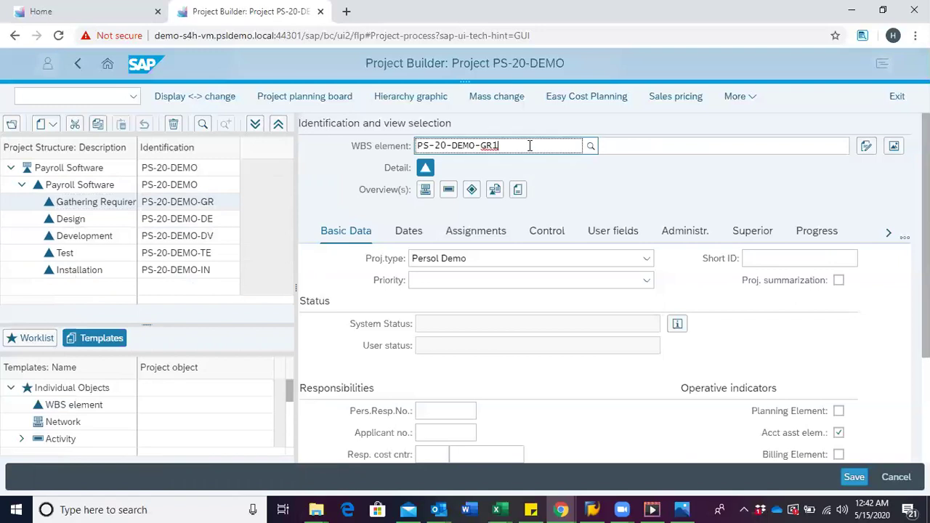
{"action": "key", "text": "BackSpace"}
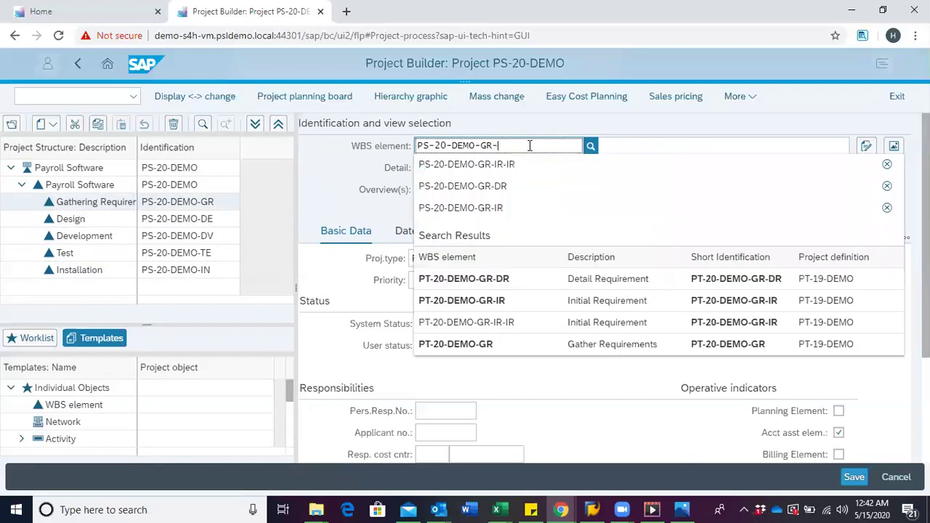
{"action": "type", "text": "-IR"}
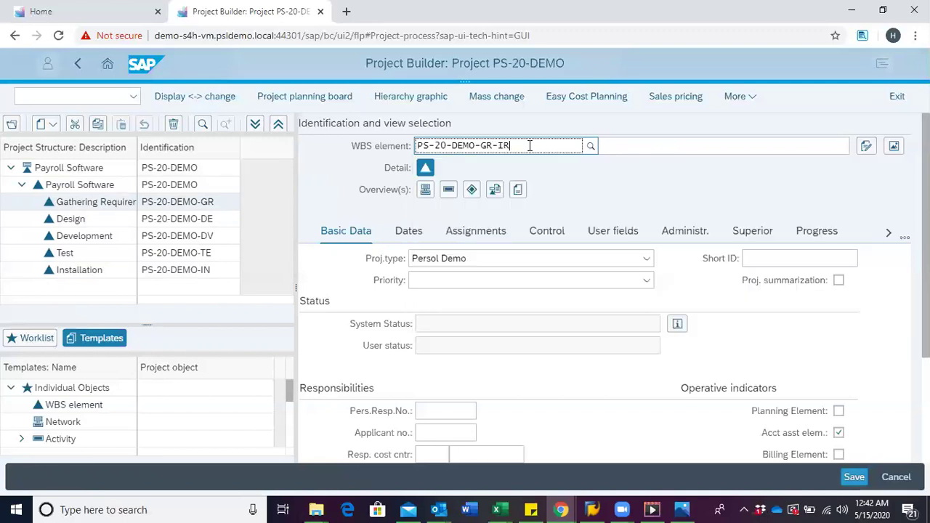
{"action": "left_click", "coordinate": [648, 149]}
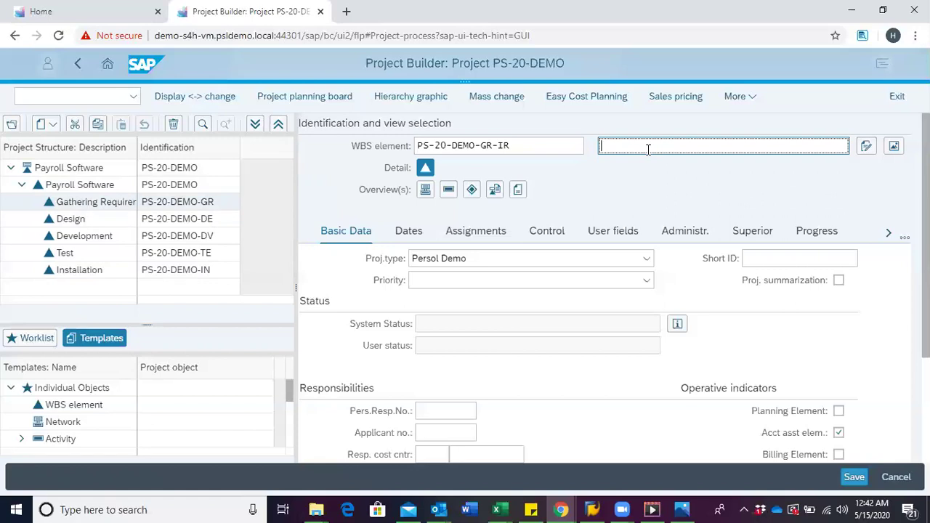
{"action": "type", "text": "Initial Requirement"}
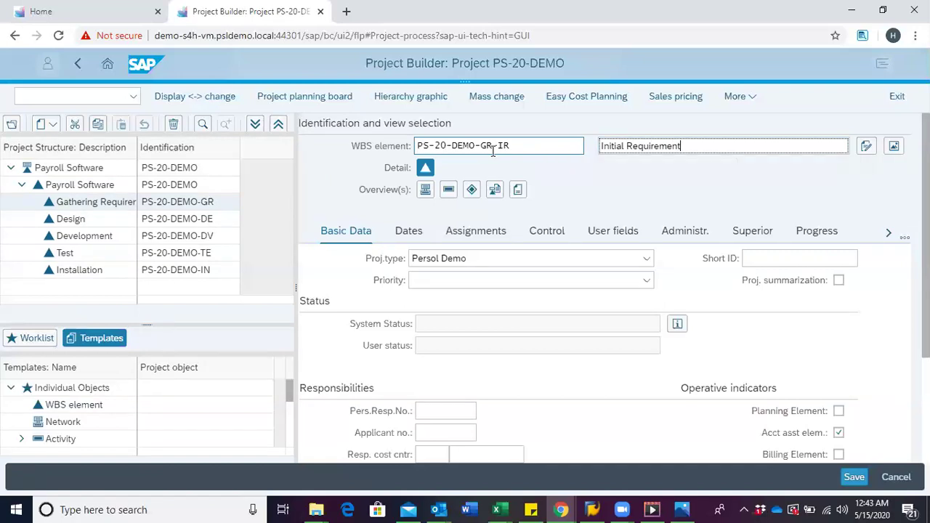
{"action": "key", "text": "Return"}
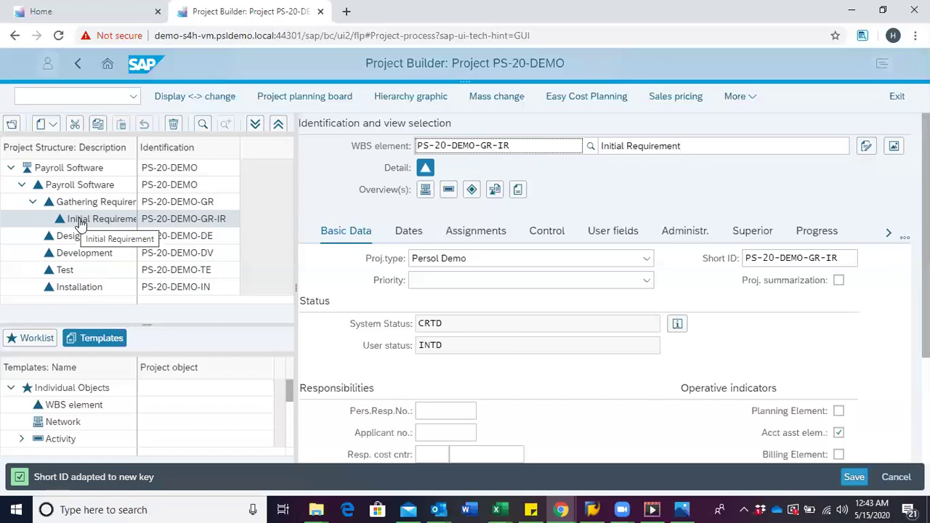
Add a second WBS element under Gathering Requirement, identified as PS-20-DEMO-GR-DR and described as Detail Requirement
{"action": "left_click", "coordinate": [89, 208]}
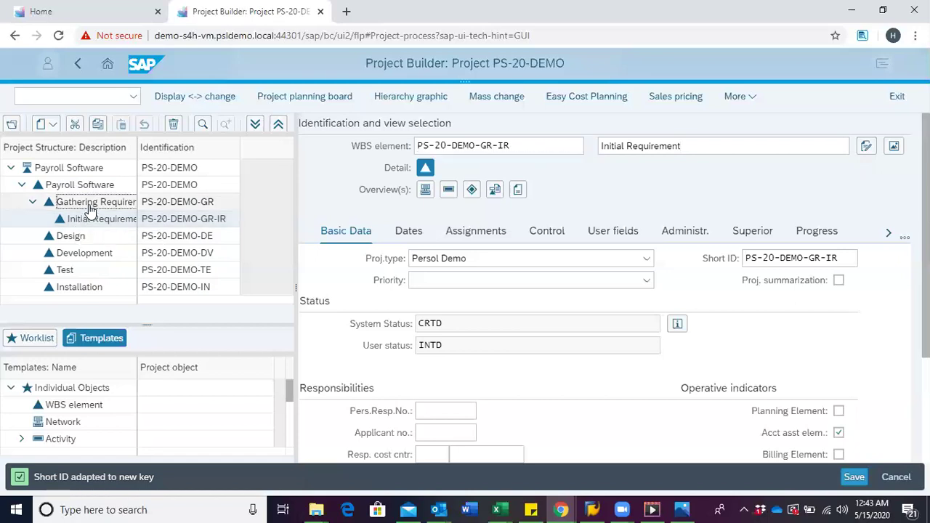
{"action": "right_click", "coordinate": [94, 210]}
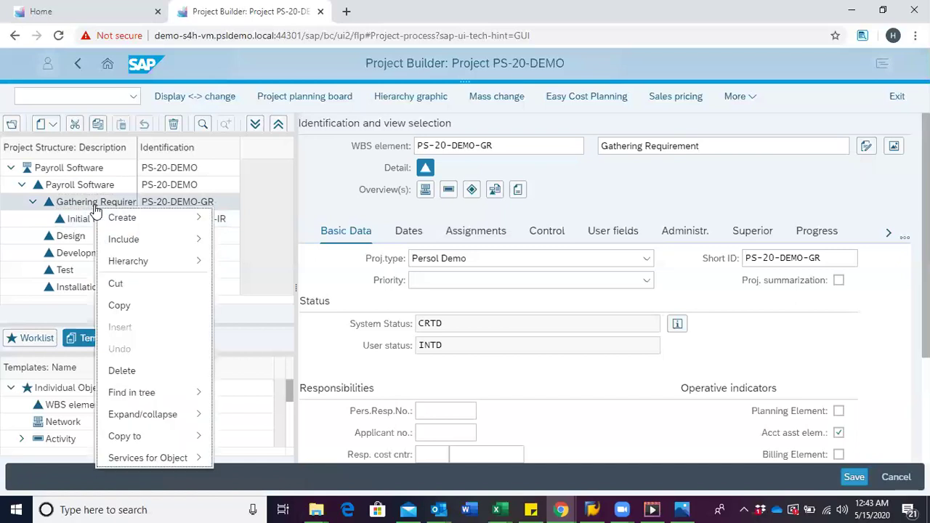
{"action": "mouse_move", "coordinate": [166, 218]}
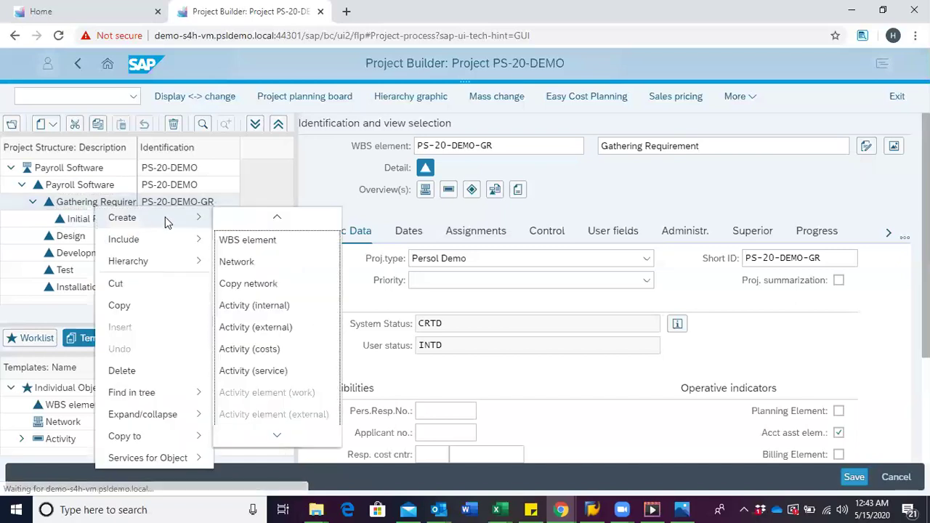
{"action": "left_click", "coordinate": [266, 245]}
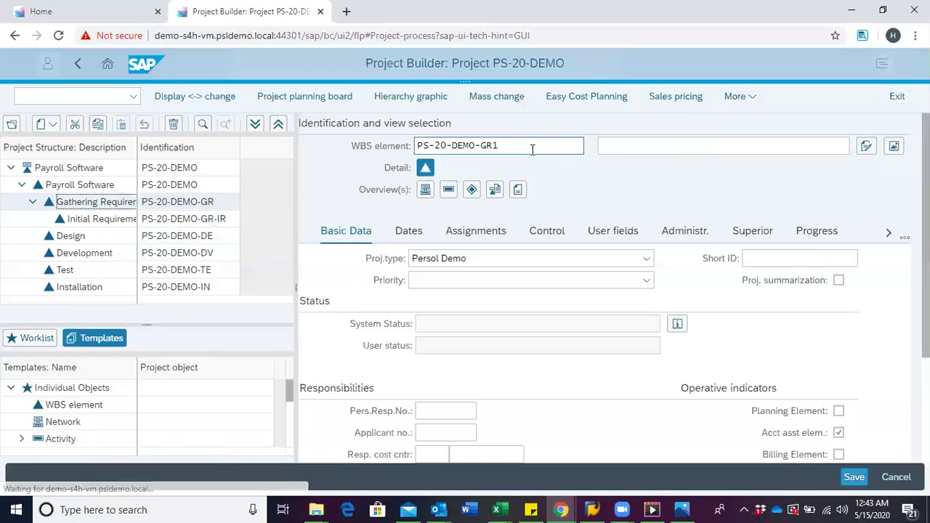
{"action": "key", "text": "BackSpace"}
{"action": "type", "text": "-"}
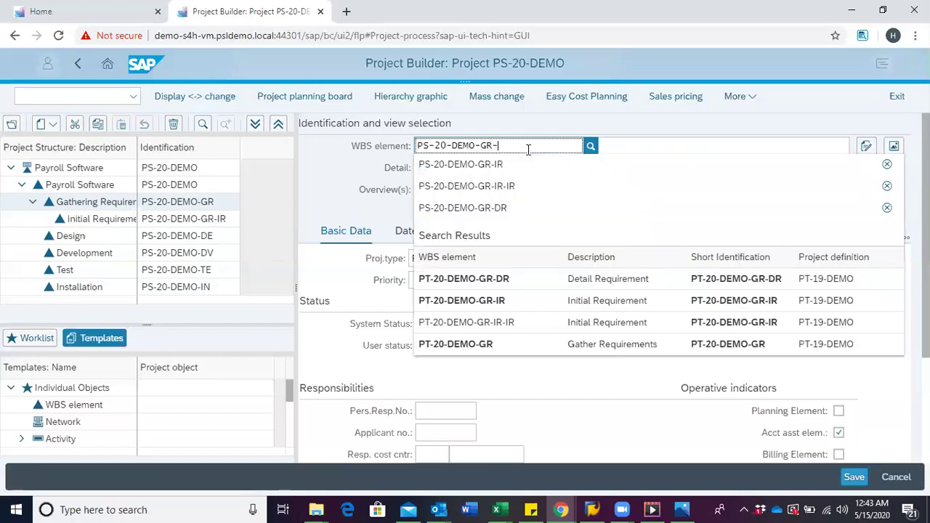
{"action": "type", "text": "DR"}
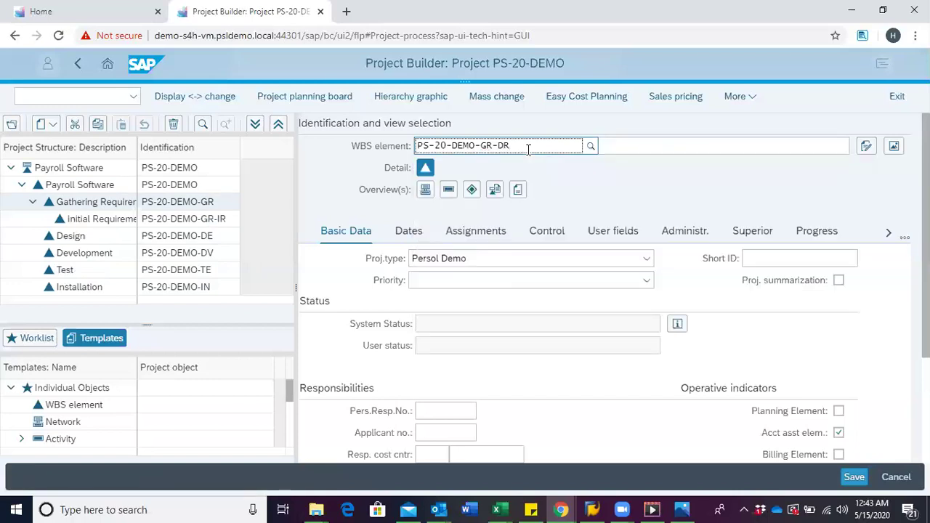
{"action": "left_click", "coordinate": [679, 145]}
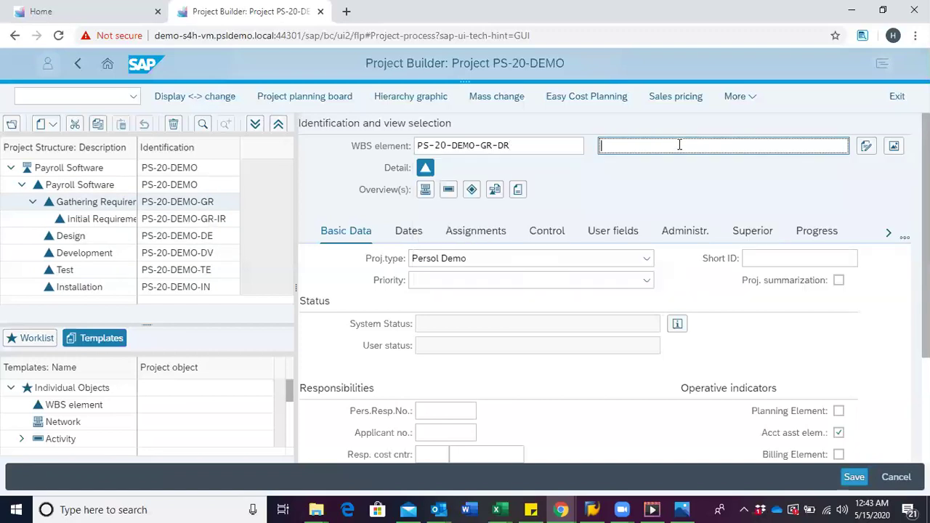
{"action": "type", "text": "Detail Requiremen"}
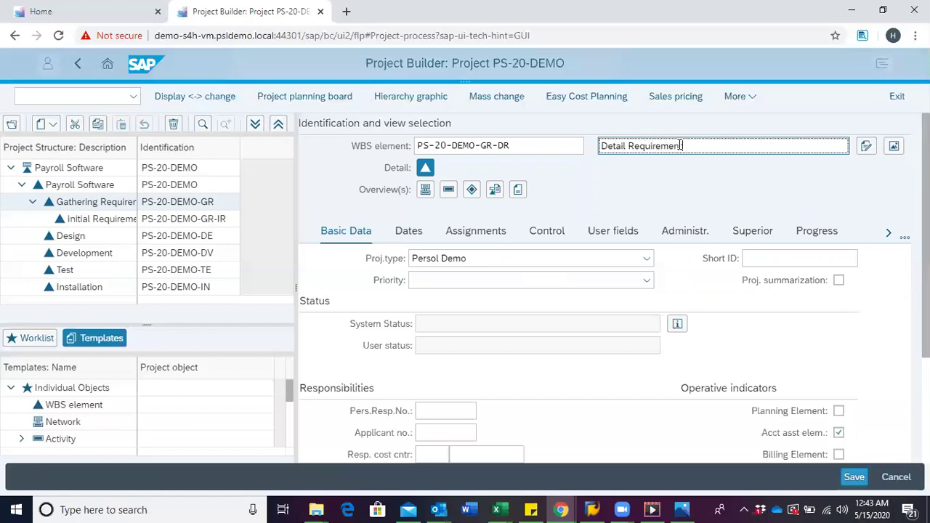
{"action": "type", "text": "t"}
{"action": "key", "text": "Return"}
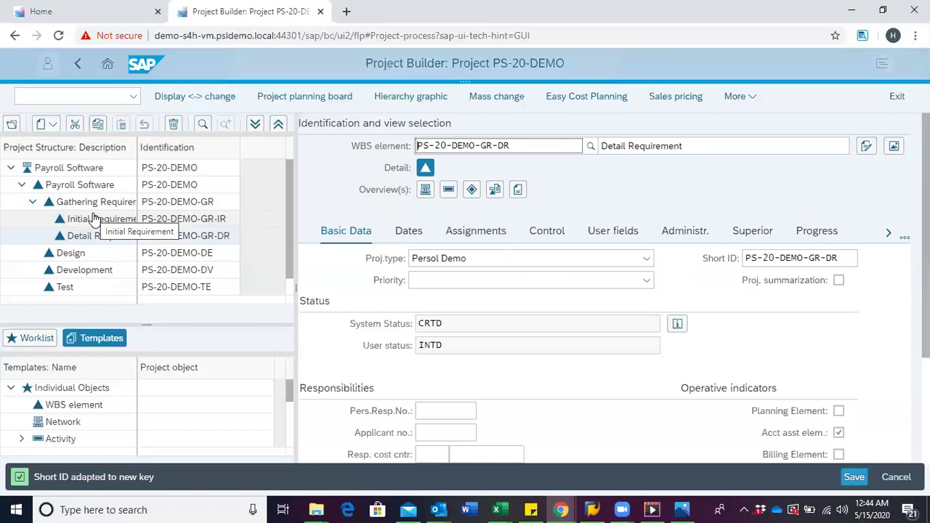
Create a WBS element under the Test element with identification PS-20-DEMO-TE-ST
{"action": "scroll", "coordinate": [91, 226], "scroll_direction": "down", "scroll_amount": 1}
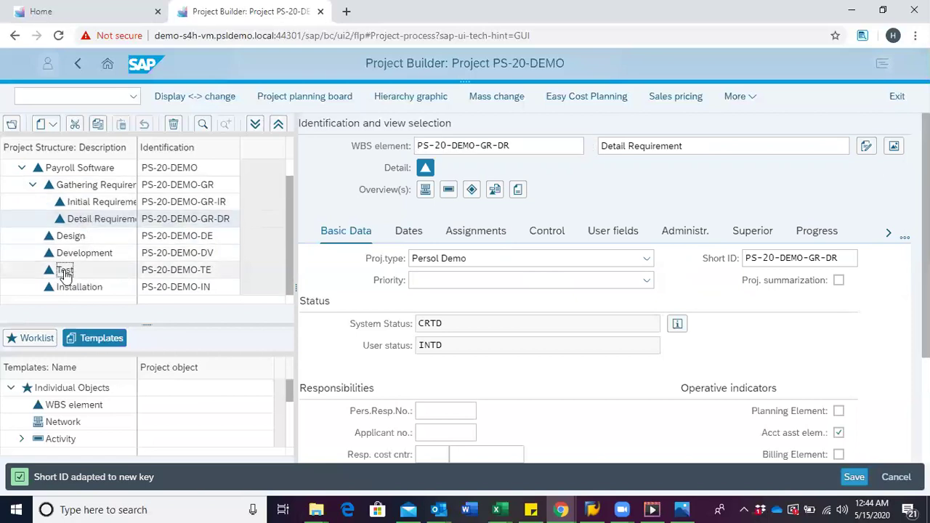
{"action": "left_click", "coordinate": [65, 272]}
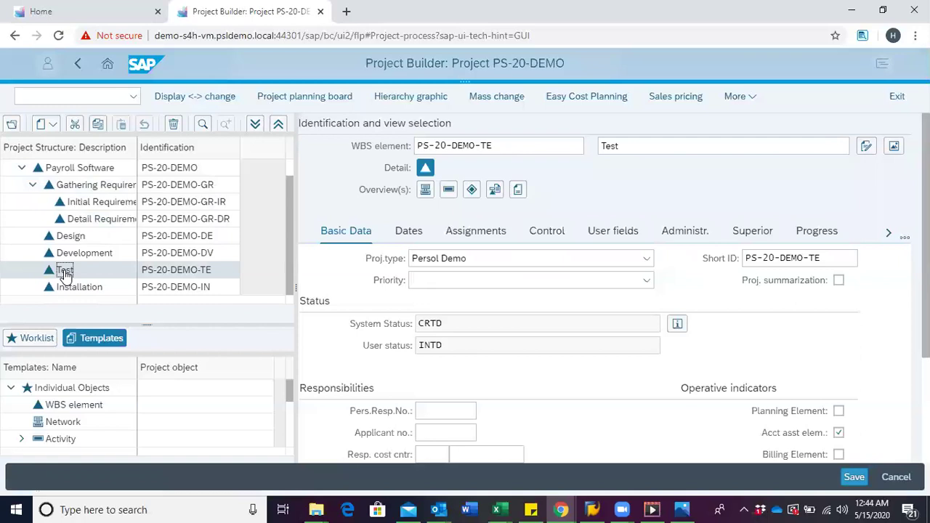
{"action": "right_click", "coordinate": [64, 274]}
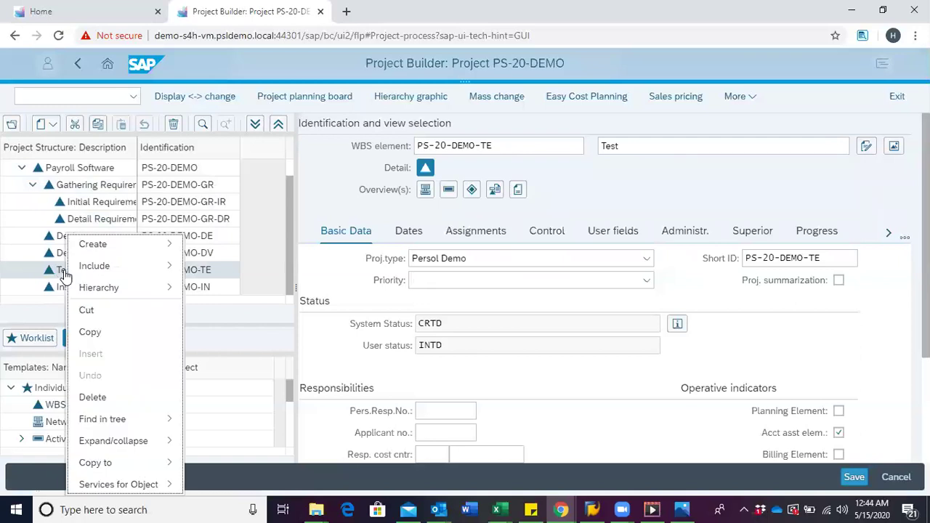
{"action": "mouse_move", "coordinate": [156, 247]}
{"action": "left_click", "coordinate": [225, 268]}
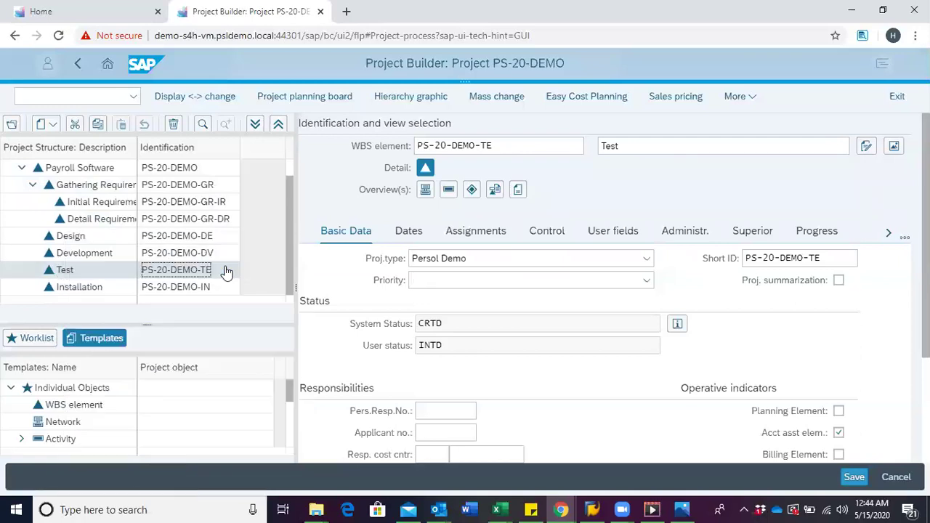
{"action": "left_click", "coordinate": [509, 146]}
{"action": "key", "text": "BackSpace"}
{"action": "type", "text": "-"}
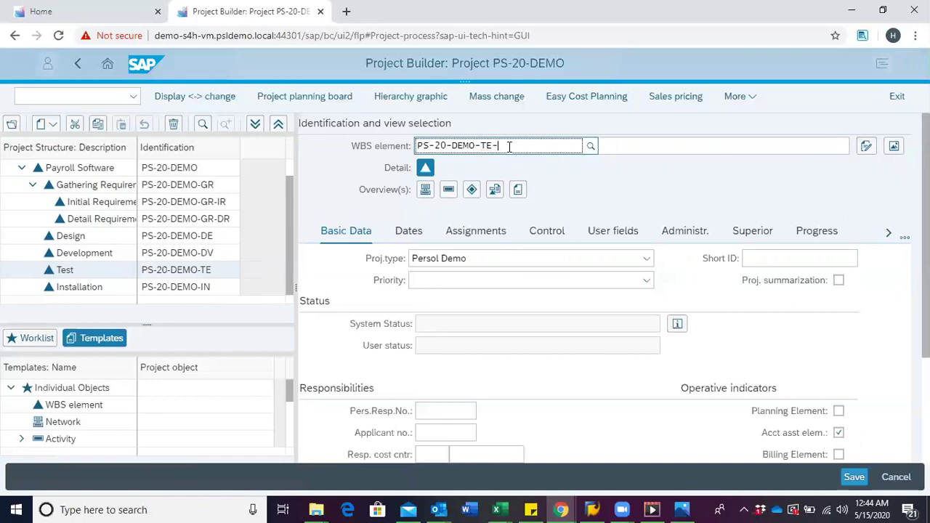
{"action": "type", "text": "ST"}
{"action": "left_click", "coordinate": [622, 145]}
{"action": "type", "text": "oftware"}
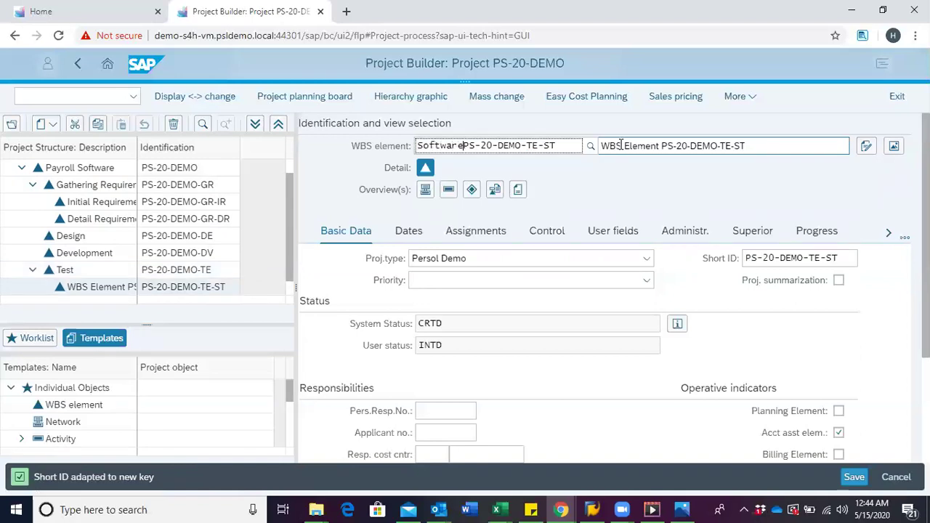
{"action": "key", "text": "BackSpace"}
{"action": "key", "text": "BackSpace"}
{"action": "key", "text": "BackSpace"}
{"action": "key", "text": "BackSpace"}
{"action": "key", "text": "BackSpace"}
{"action": "key", "text": "BackSpace"}
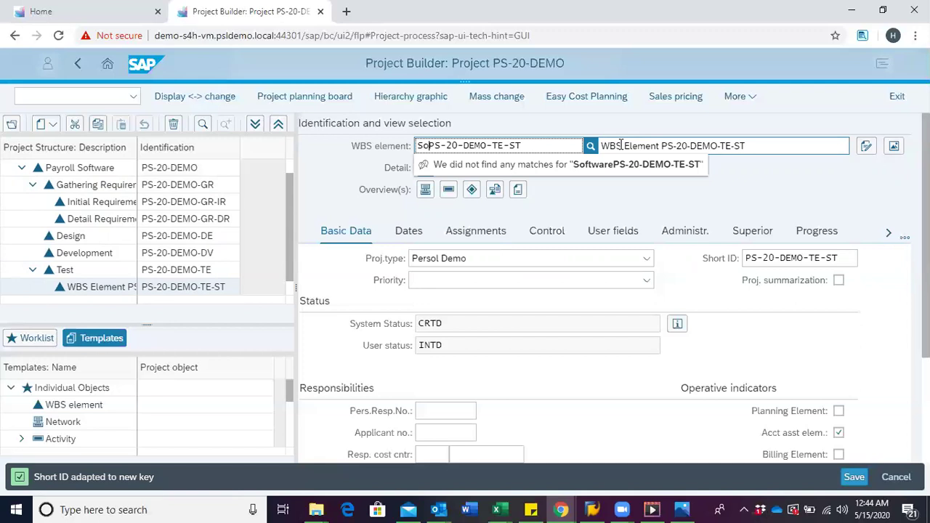
{"action": "key", "text": "BackSpace"}
{"action": "key", "text": "BackSpace"}
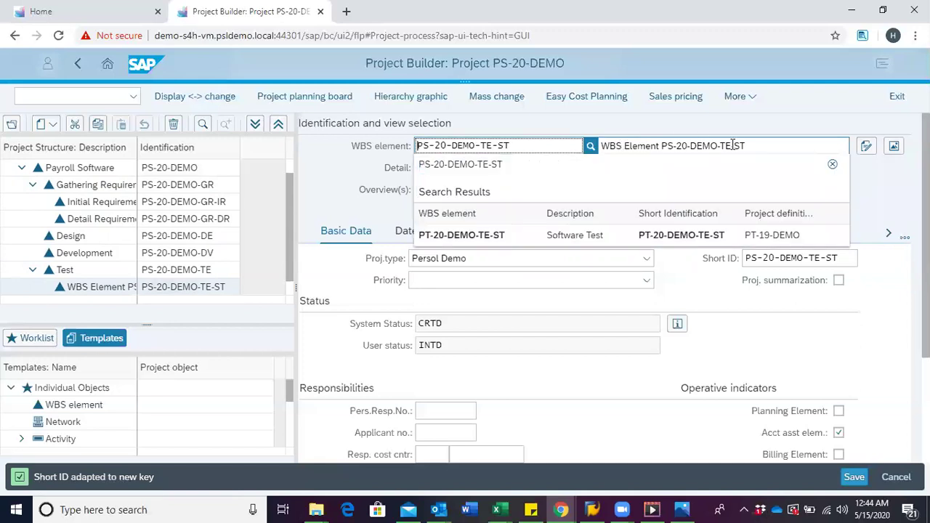
Replace the default description of WBS element PS-20-DEMO-TE-ST with Software Test
{"action": "left_click", "coordinate": [754, 145]}
{"action": "key", "text": "BackSpace"}
{"action": "key", "text": "BackSpace"}
{"action": "key", "text": "BackSpace"}
{"action": "key", "text": "BackSpace"}
{"action": "key", "text": "BackSpace"}
{"action": "key", "text": "BackSpace"}
{"action": "key", "text": "BackSpace"}
{"action": "key", "text": "BackSpace"}
{"action": "key", "text": "BackSpace"}
{"action": "key", "text": "BackSpace"}
{"action": "key", "text": "BackSpace"}
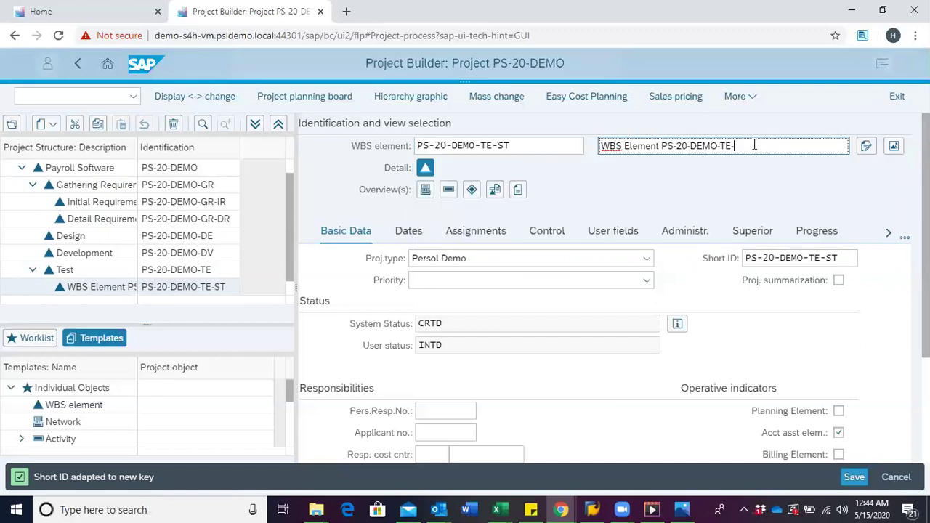
{"action": "key", "text": "BackSpace"}
{"action": "key", "text": "BackSpace"}
{"action": "key", "text": "BackSpace"}
{"action": "key", "text": "BackSpace"}
{"action": "key", "text": "BackSpace"}
{"action": "key", "text": "BackSpace"}
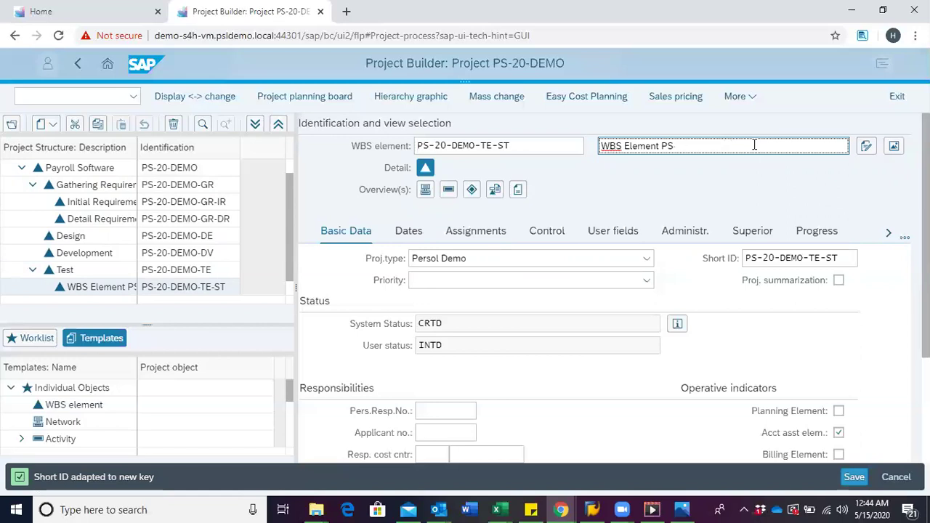
{"action": "key", "text": "BackSpace"}
{"action": "key", "text": "BackSpace"}
{"action": "key", "text": "BackSpace"}
{"action": "key", "text": "BackSpace"}
{"action": "key", "text": "BackSpace"}
{"action": "key", "text": "BackSpace"}
{"action": "key", "text": "BackSpace"}
{"action": "key", "text": "BackSpace"}
{"action": "key", "text": "BackSpace"}
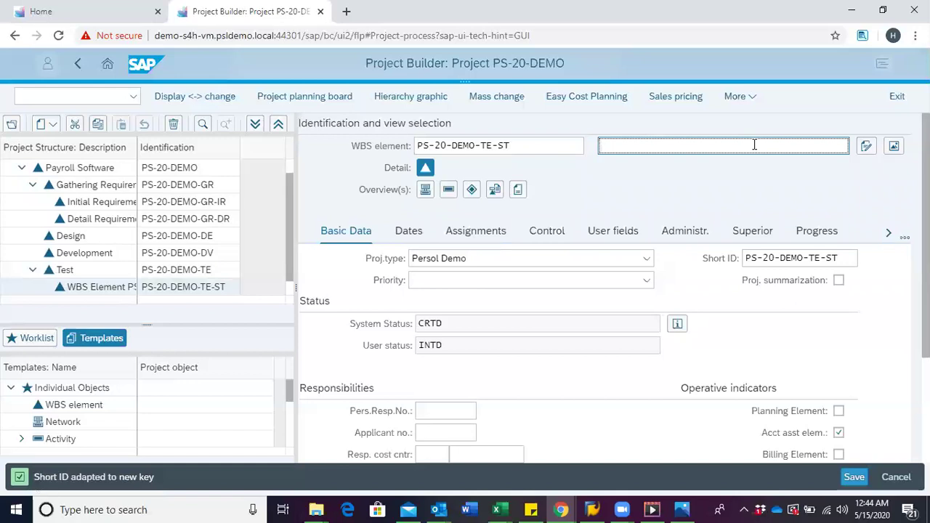
{"action": "type", "text": "Software"}
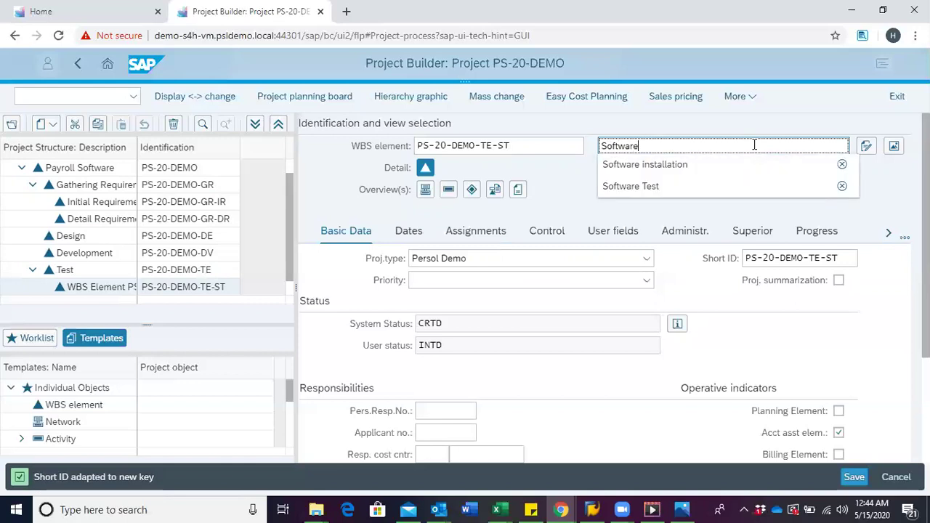
{"action": "left_click", "coordinate": [664, 186]}
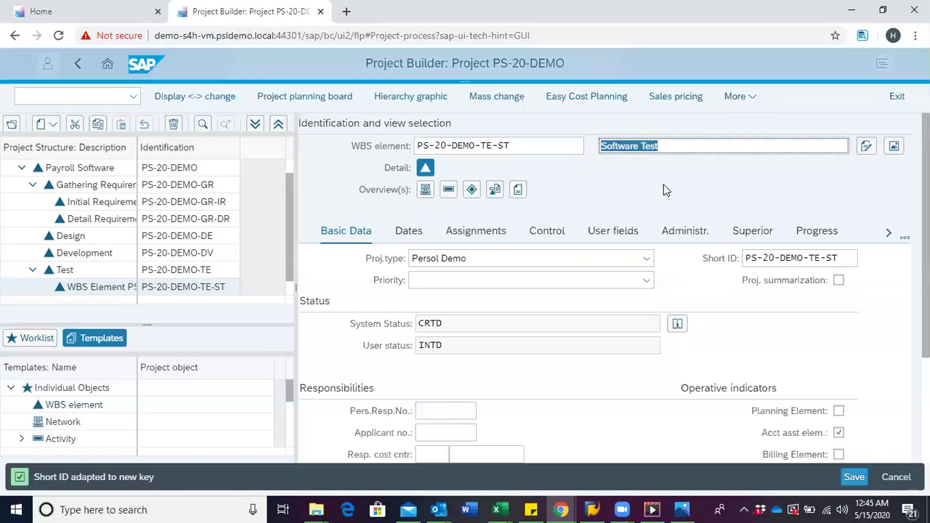
{"action": "key", "text": "Return"}
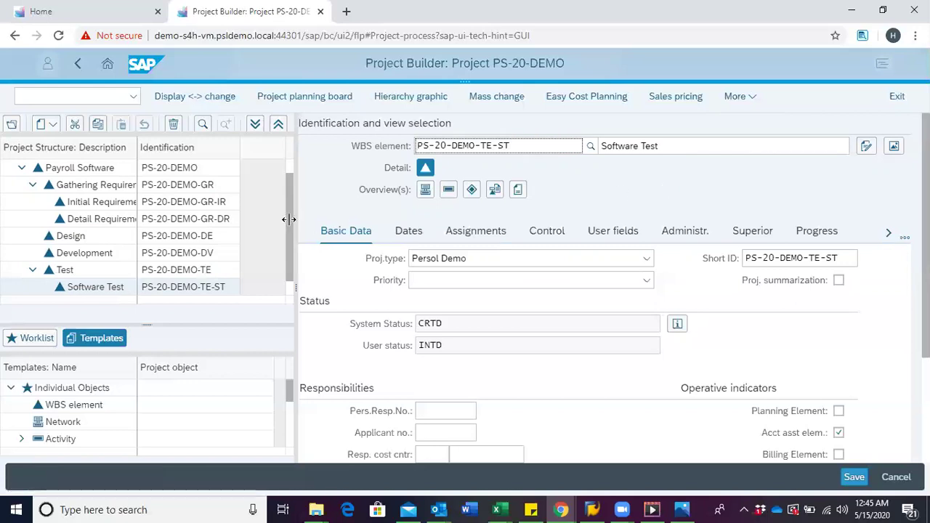
Create a WBS element under Installation with identification PS-20-DEMO-IN-SI and description Software Installation
{"action": "scroll", "coordinate": [118, 234], "scroll_direction": "down", "scroll_amount": 1}
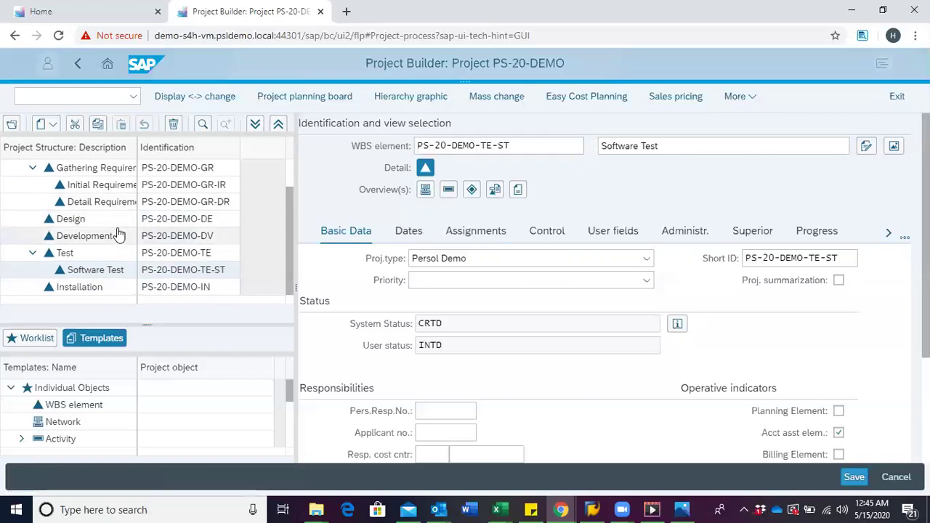
{"action": "left_click", "coordinate": [85, 290]}
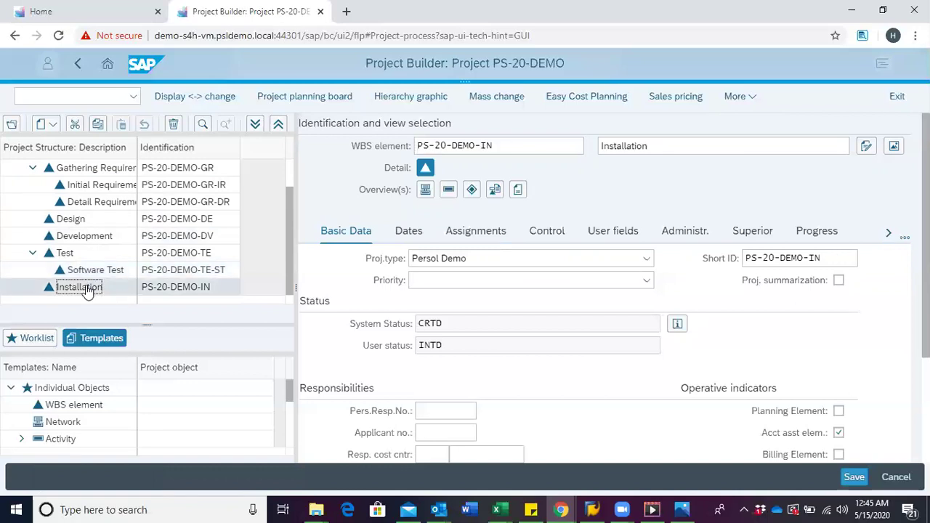
{"action": "right_click", "coordinate": [86, 289]}
{"action": "mouse_move", "coordinate": [115, 245]}
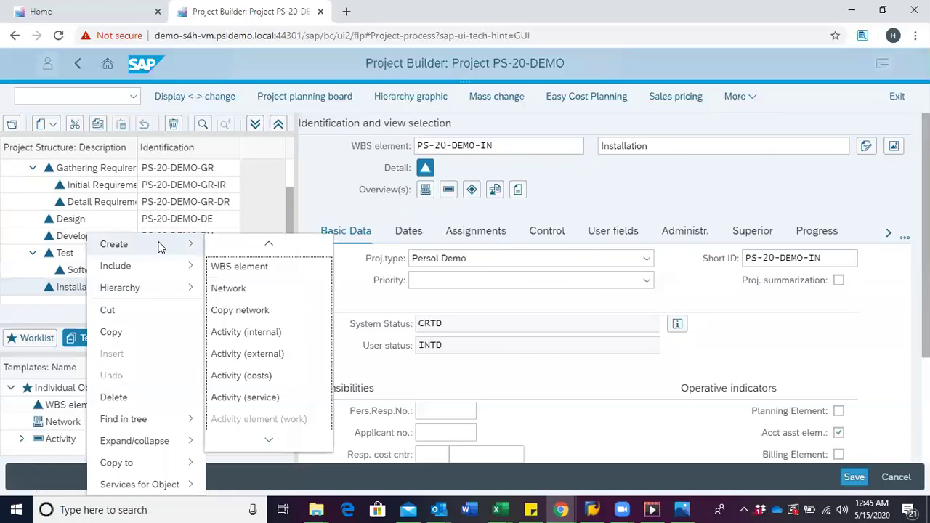
{"action": "left_click", "coordinate": [237, 267]}
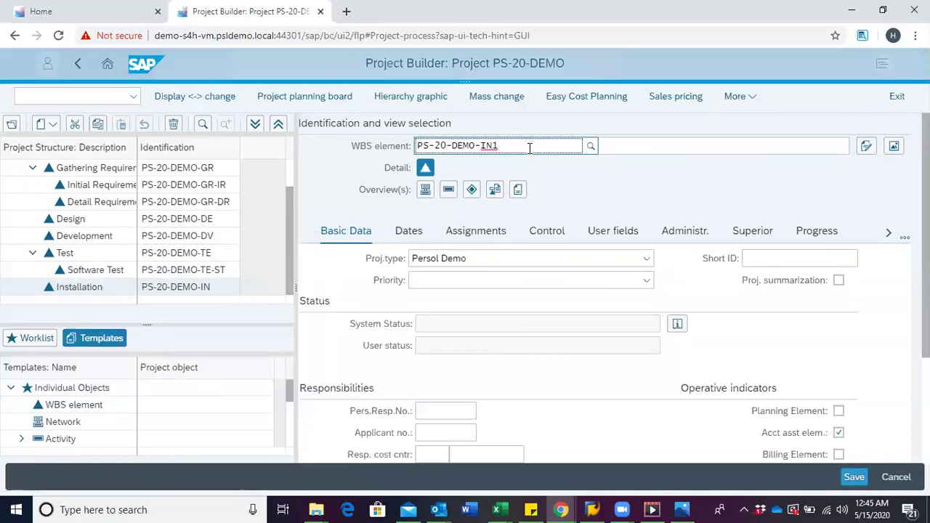
{"action": "key", "text": "BackSpace"}
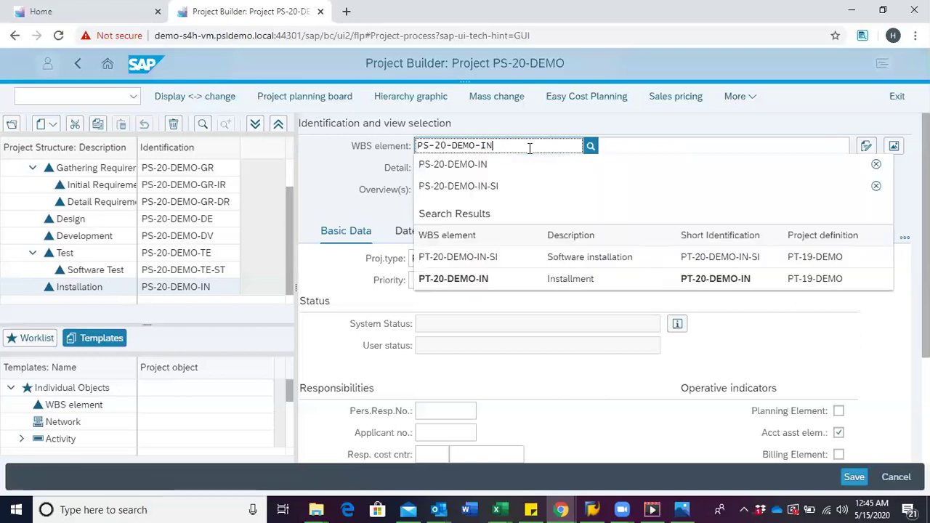
{"action": "type", "text": "-"}
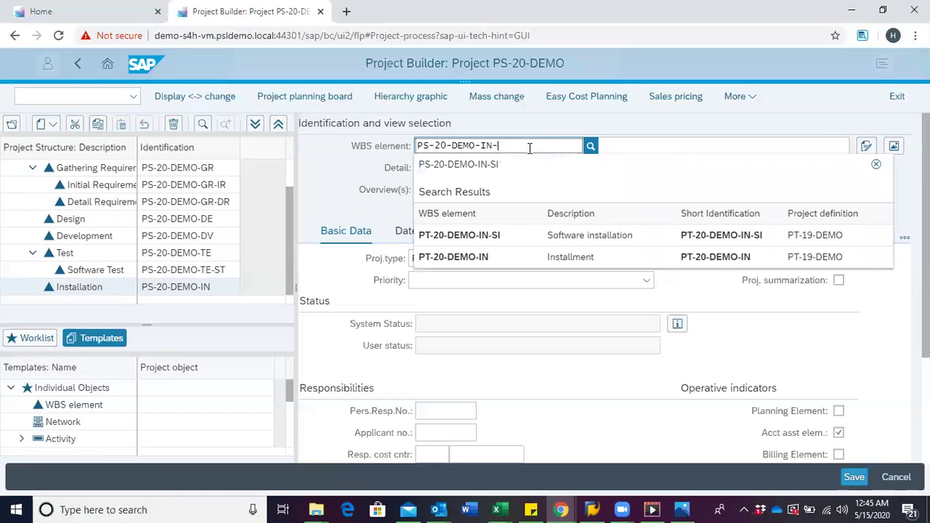
{"action": "type", "text": "SI"}
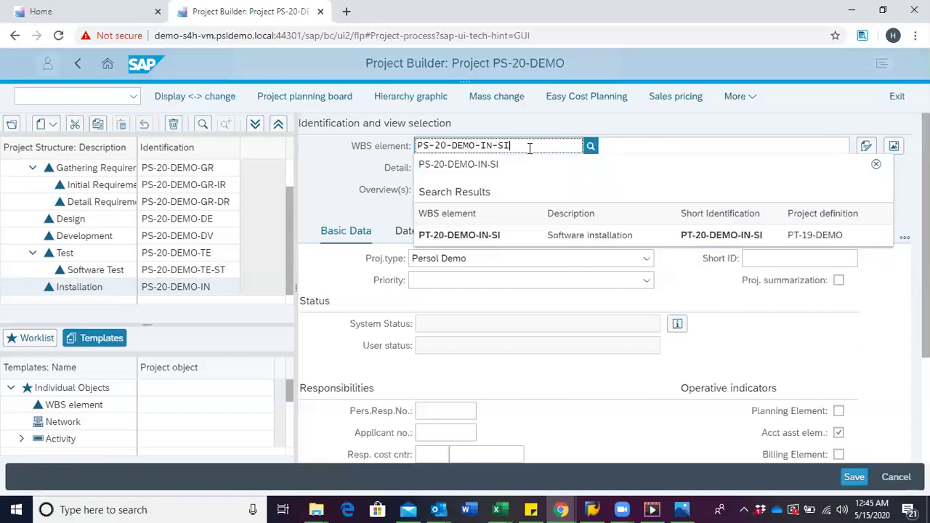
{"action": "left_click", "coordinate": [652, 147]}
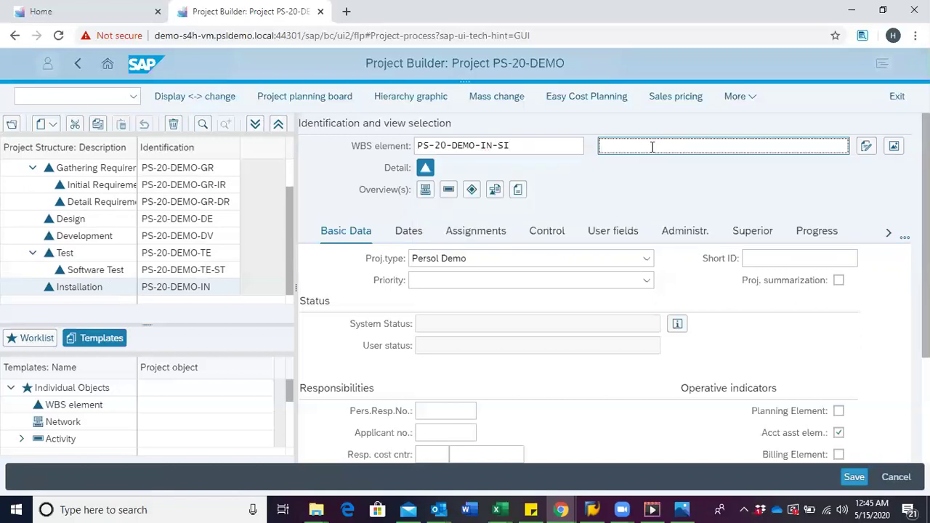
{"action": "type", "text": "Software"}
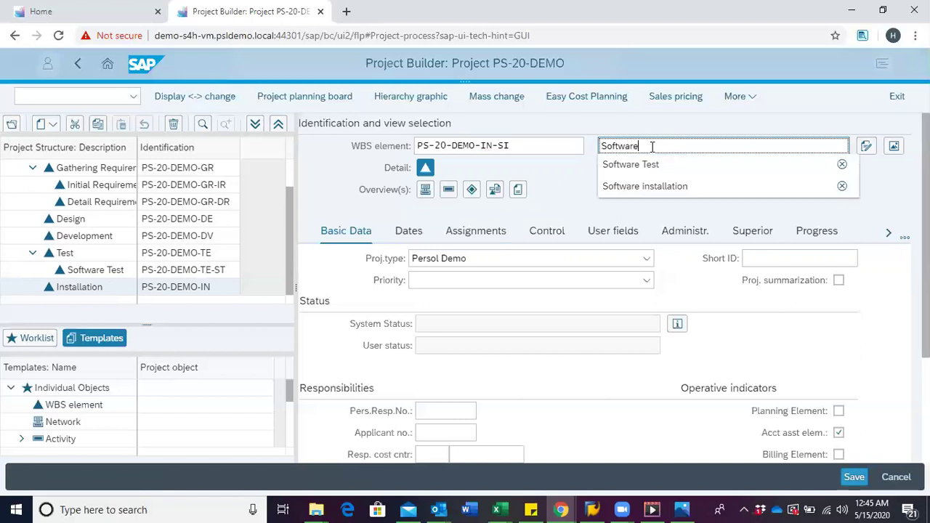
{"action": "type", "text": " Insta"}
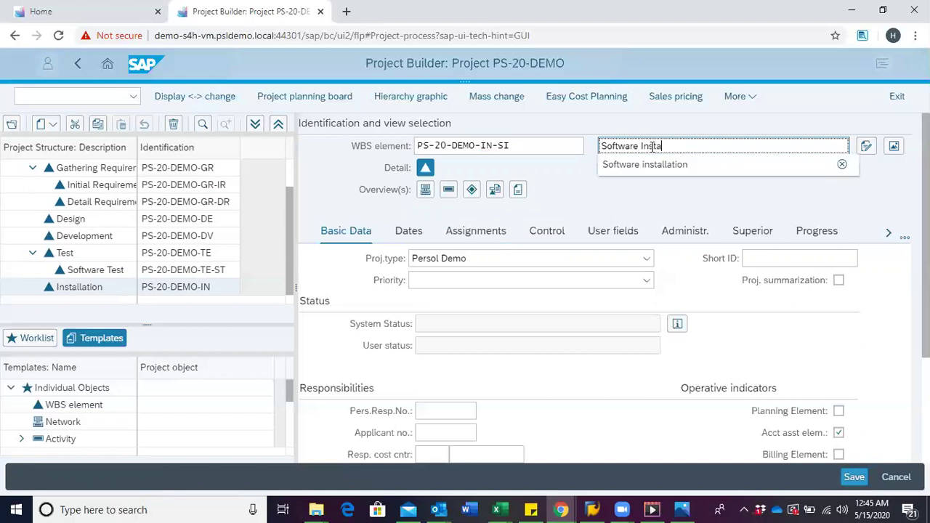
{"action": "type", "text": "llation"}
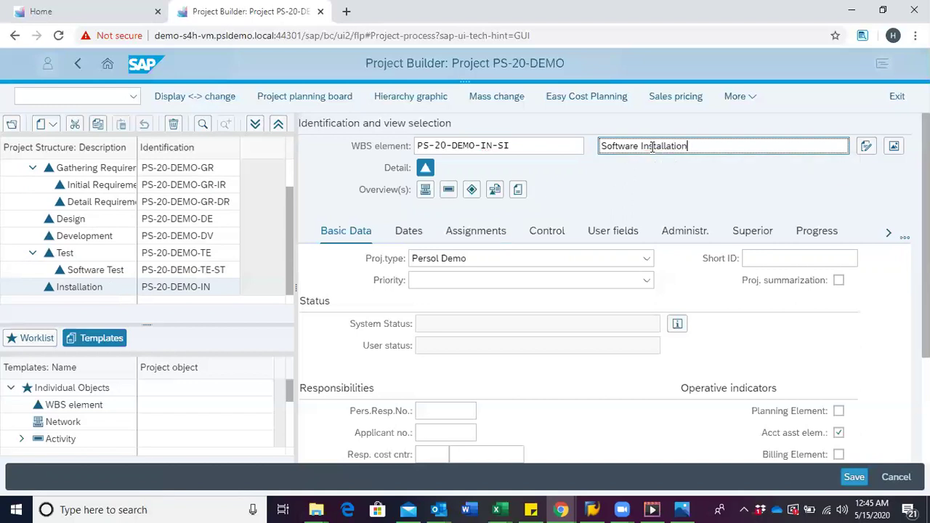
{"action": "key", "text": "Return"}
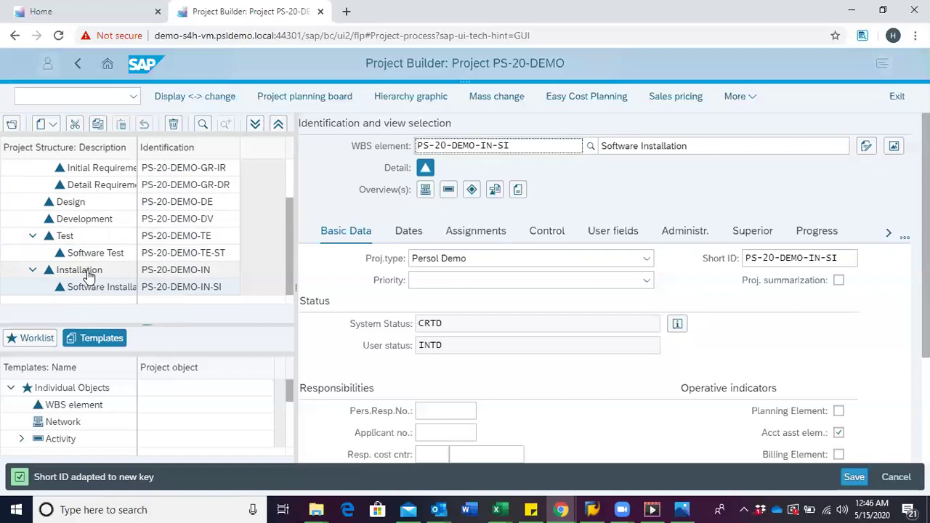
{"action": "scroll", "coordinate": [90, 272], "scroll_direction": "up", "scroll_amount": 3}
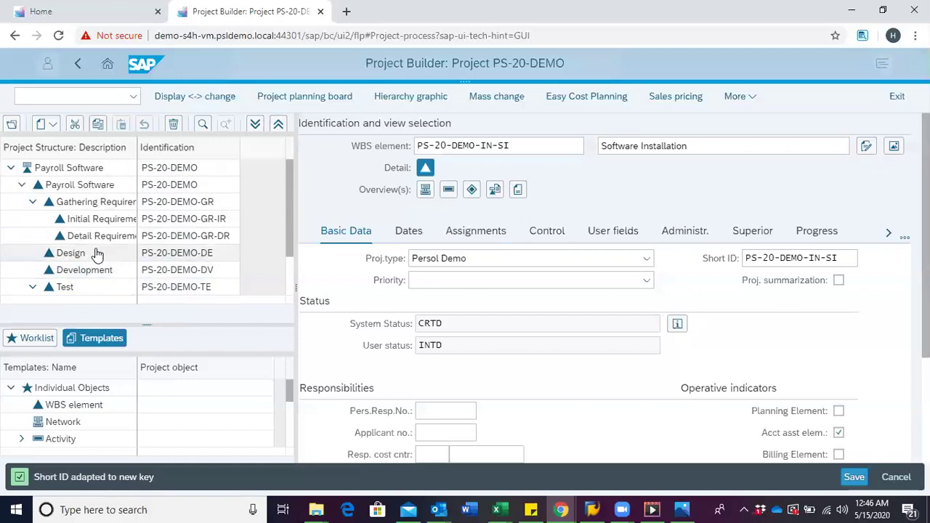
{"action": "scroll", "coordinate": [94, 242], "scroll_direction": "down", "scroll_amount": 1}
{"action": "scroll", "coordinate": [95, 242], "scroll_direction": "up", "scroll_amount": 1}
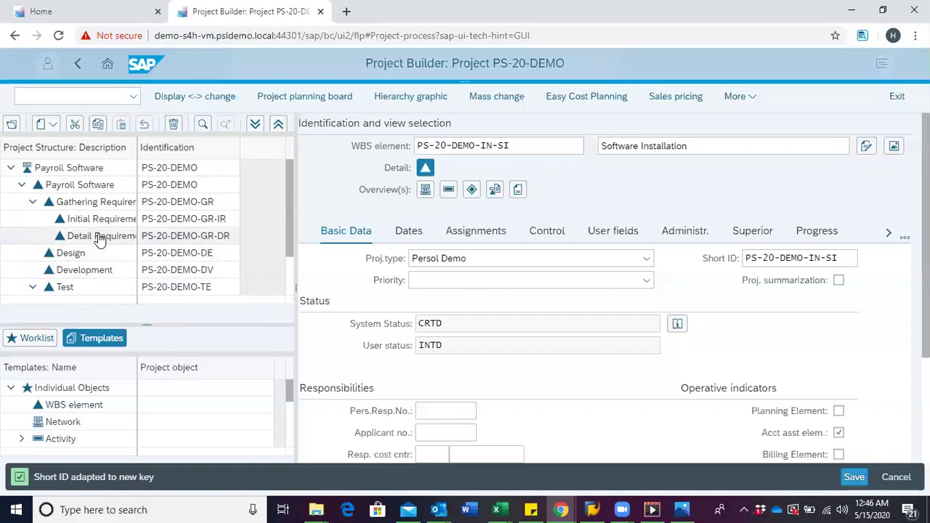